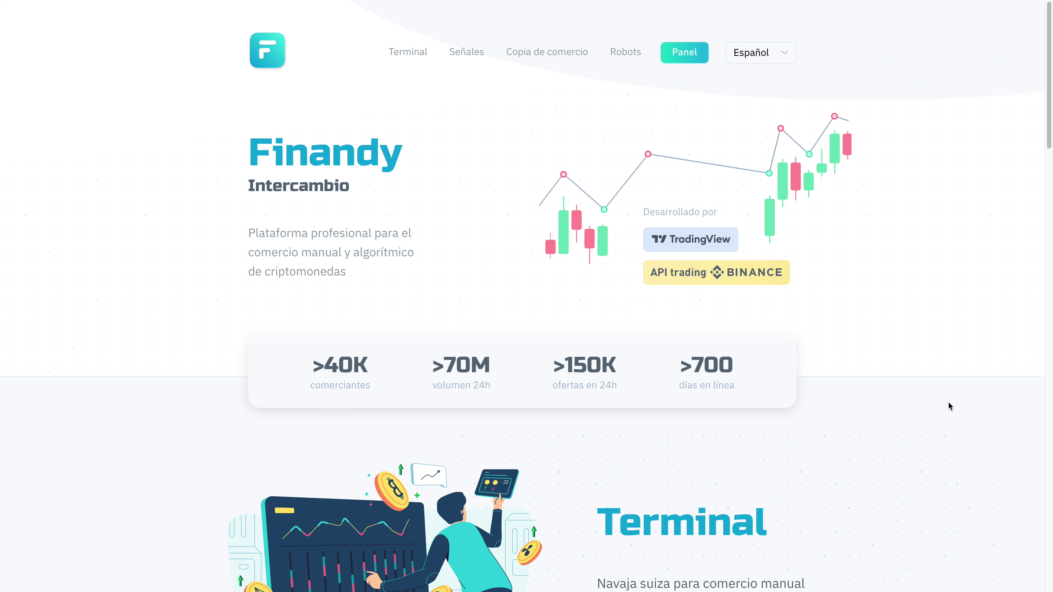
# - Scroll down the Finandy futures terminal to bring up the XRPUSDT 15-minute chart
pyautogui.scroll(-6, 920, 400)
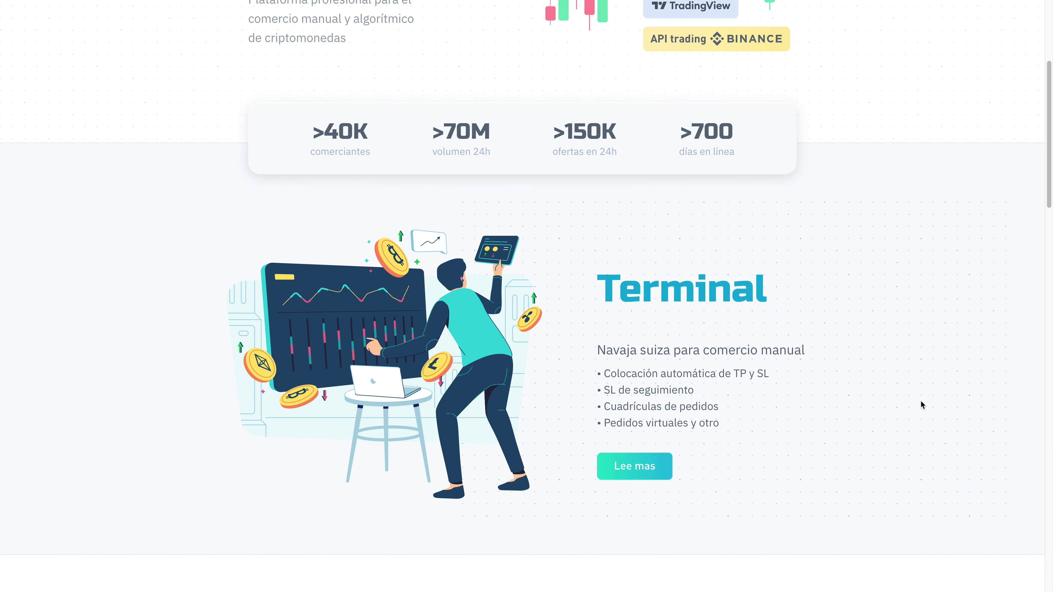
pyautogui.scroll(-7, 921, 408)
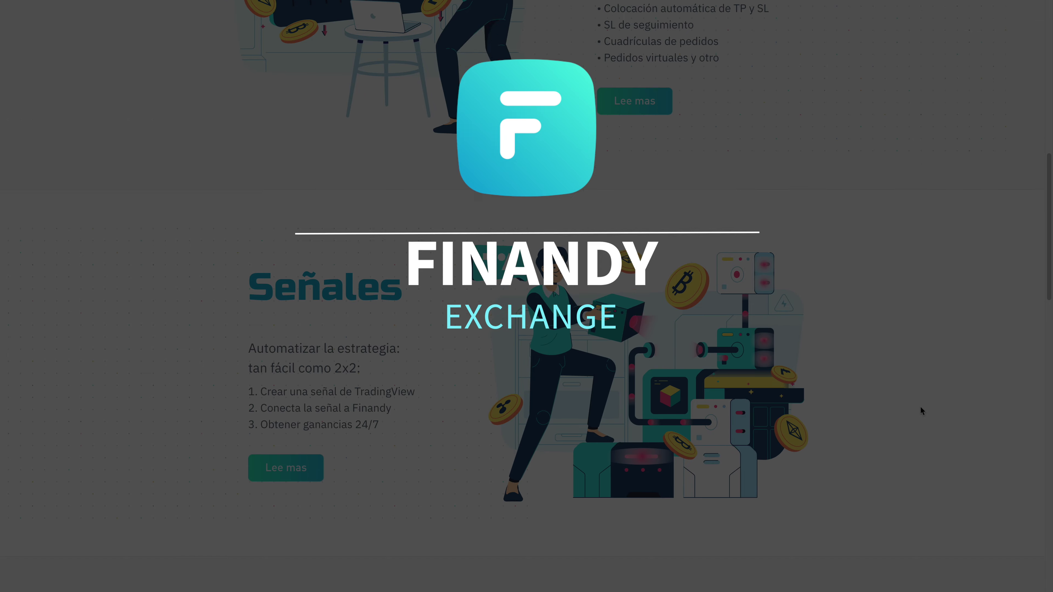
pyautogui.scroll(-6, 920, 410)
pyautogui.scroll(-2, 921, 411)
pyautogui.scroll(-2, 920, 410)
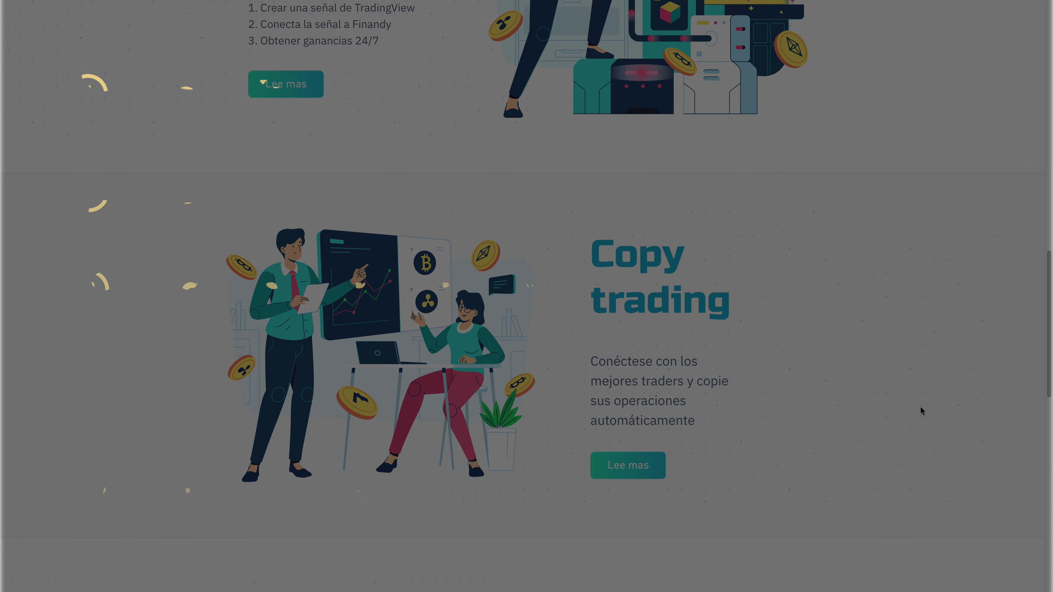
pyautogui.scroll(-1, 920, 410)
pyautogui.scroll(-7, 920, 407)
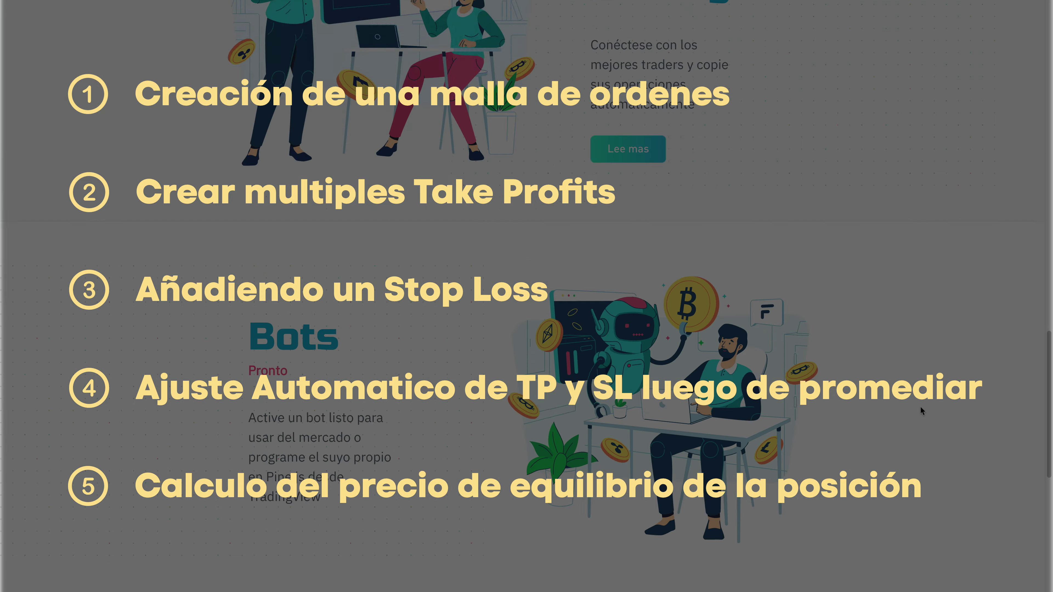
pyautogui.scroll(-3, 921, 407)
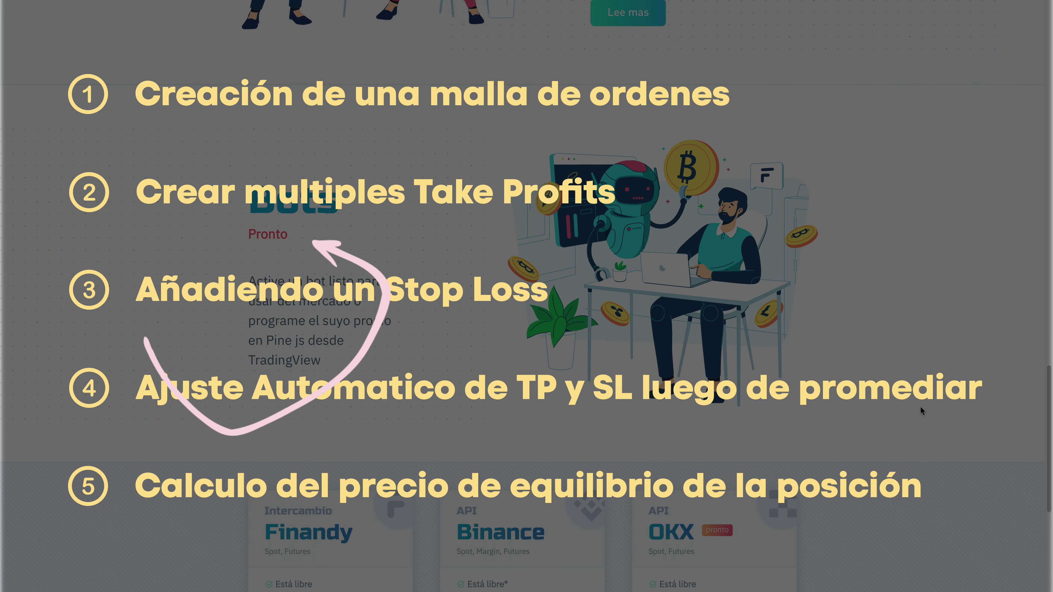
pyautogui.scroll(-3, 920, 405)
pyautogui.scroll(-4, 920, 405)
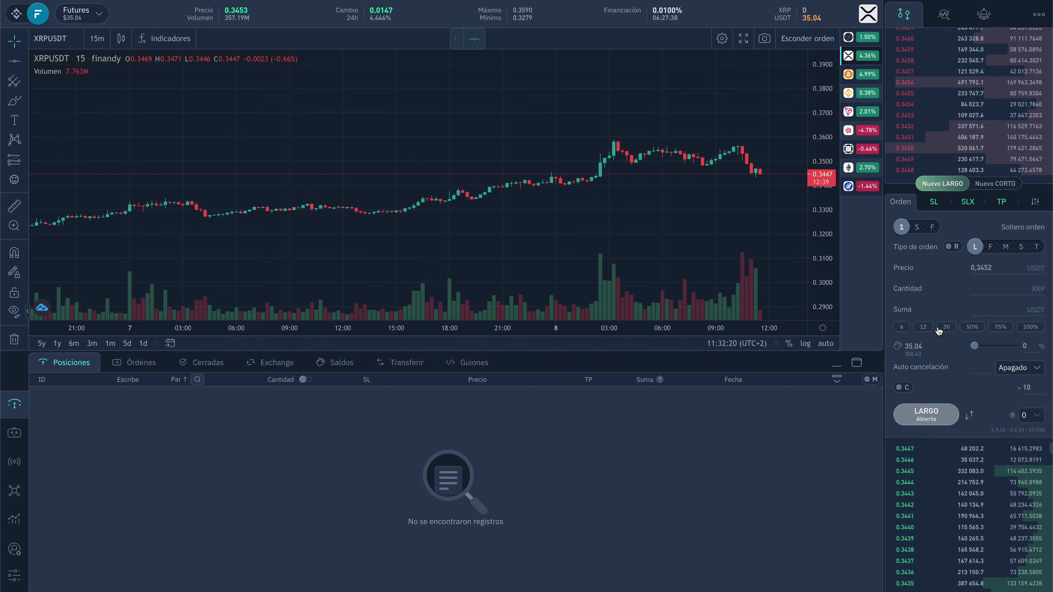
# - Size the long order at 6 USDT, raise TP2 and lower the stop loss to 0.3389
pyautogui.click(947, 327)
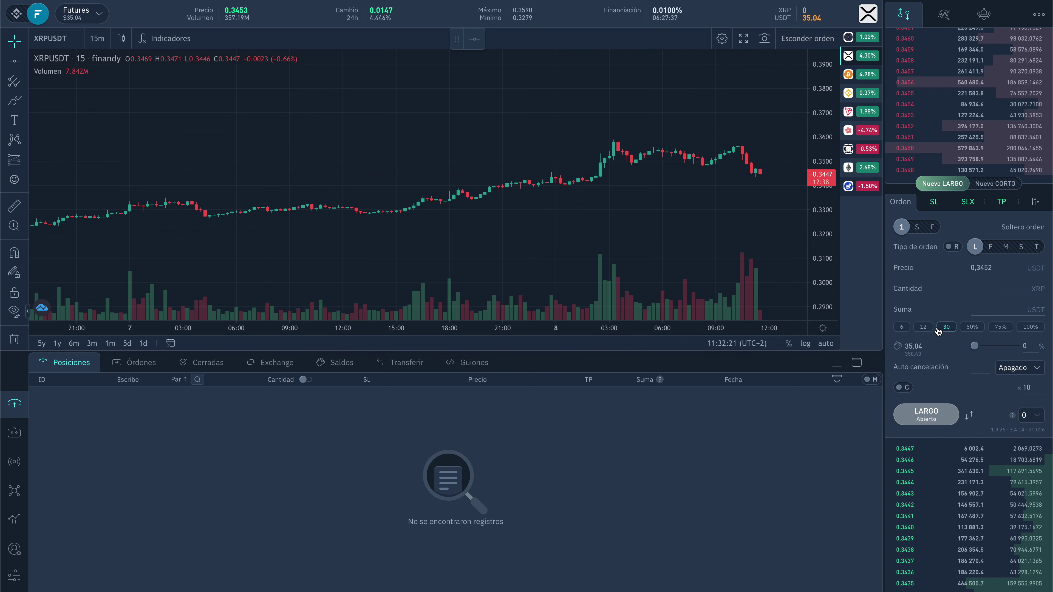
pyautogui.click(901, 327)
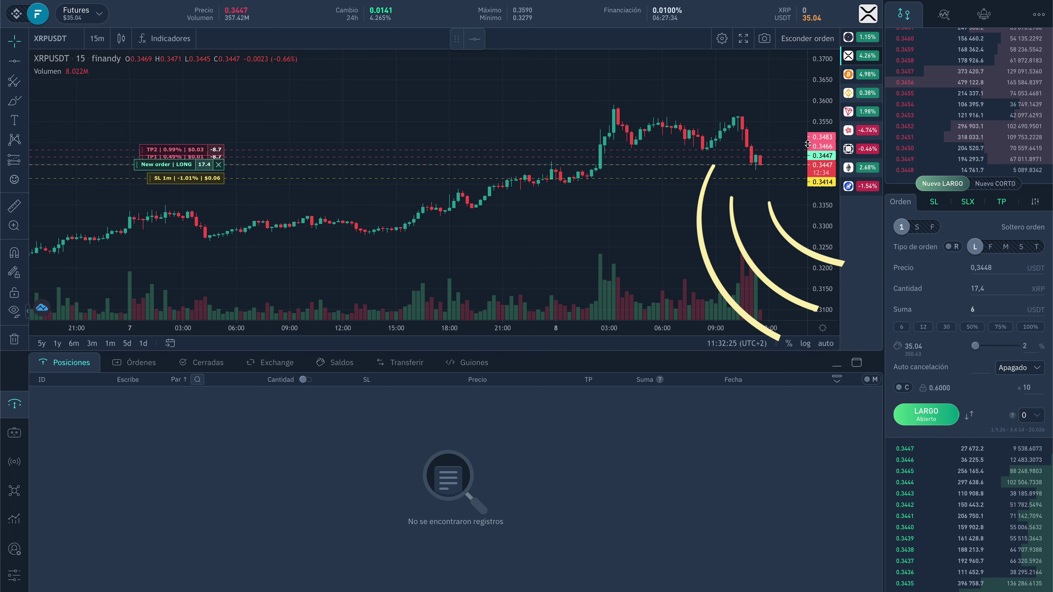
pyautogui.moveTo(156, 135)
pyautogui.mouseDown()
pyautogui.moveTo(186, 97)
pyautogui.moveTo(199, 132)
pyautogui.mouseUp()
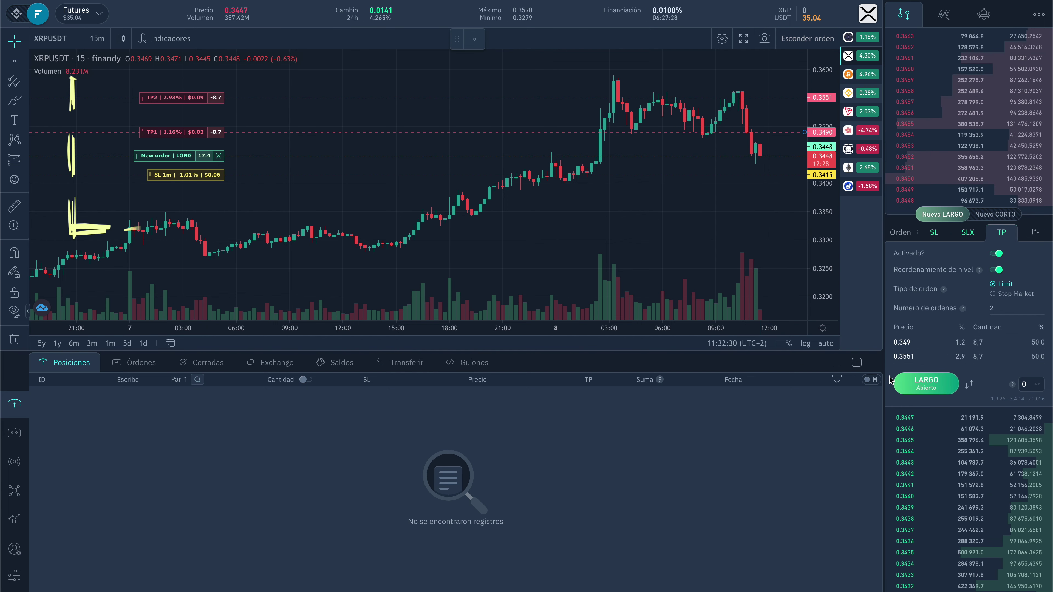
pyautogui.moveTo(170, 182); pyautogui.dragTo(169, 189)
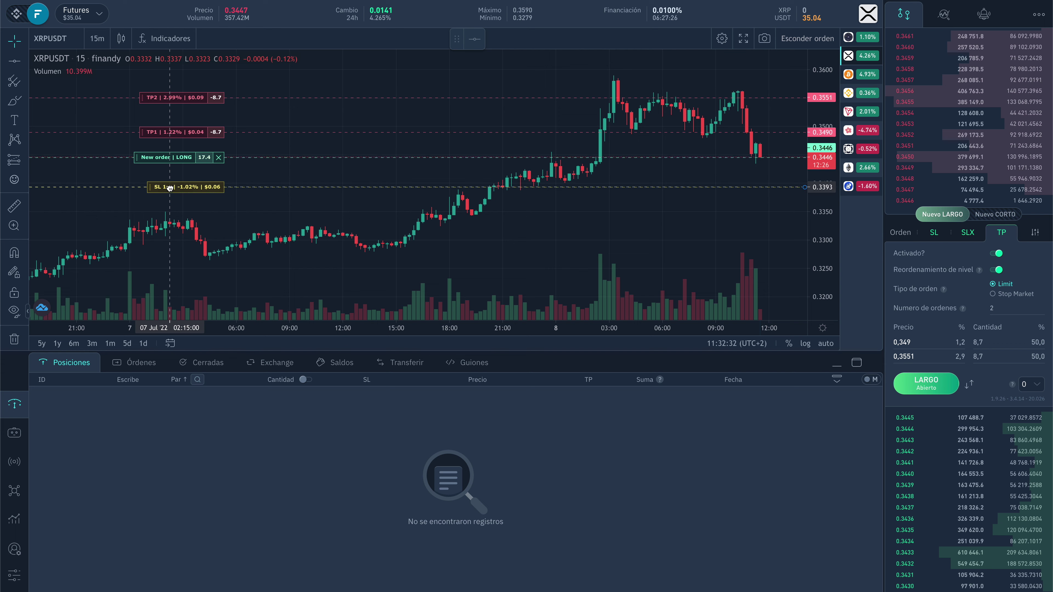
# - Toggle the stop loss in its settings and lower the entry price to about 0.3422
pyautogui.click(948, 235)
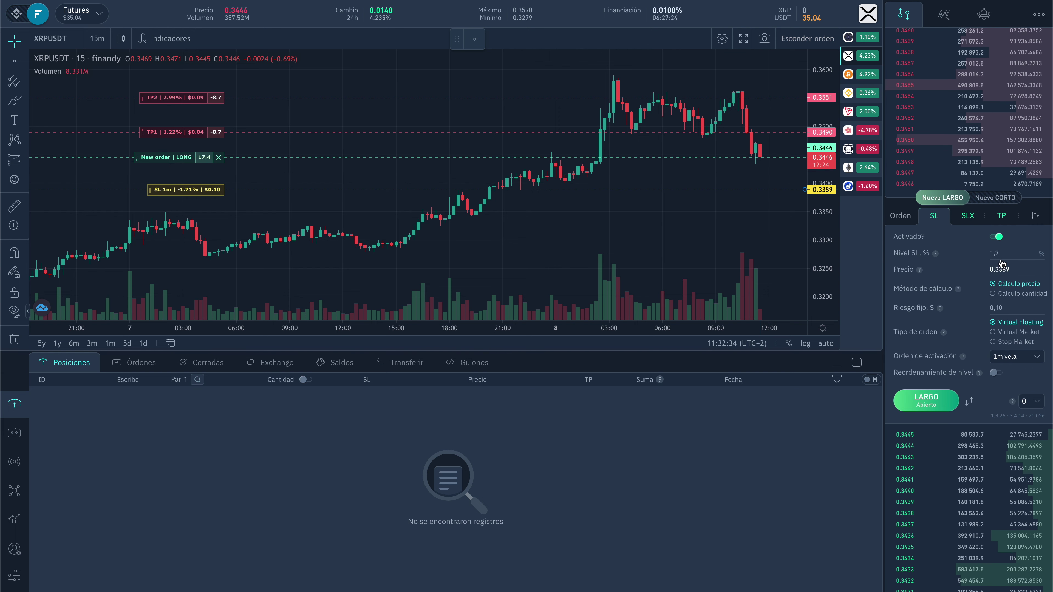
pyautogui.click(996, 237)
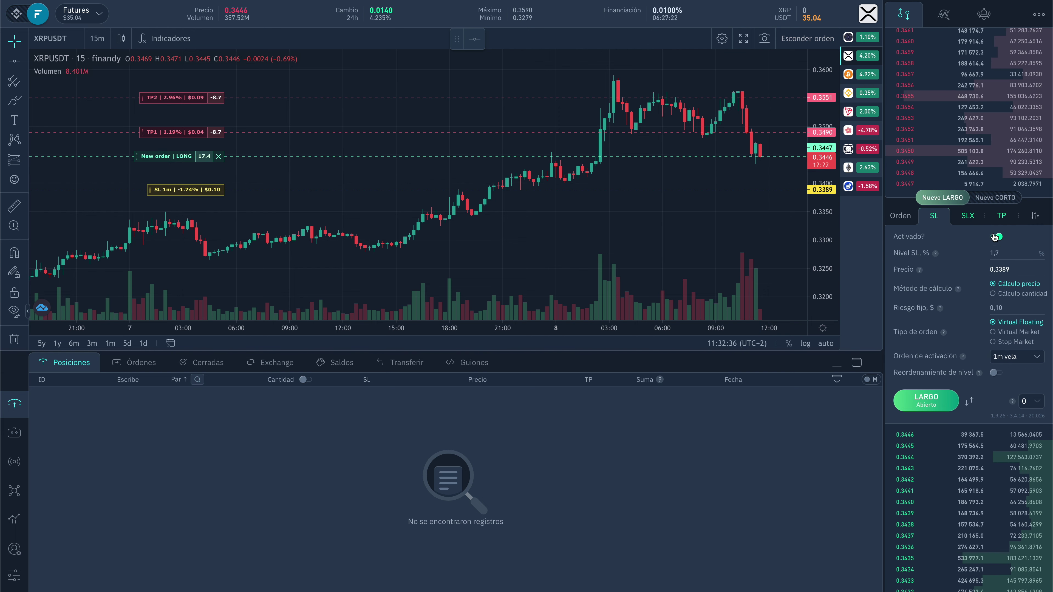
pyautogui.click(891, 217)
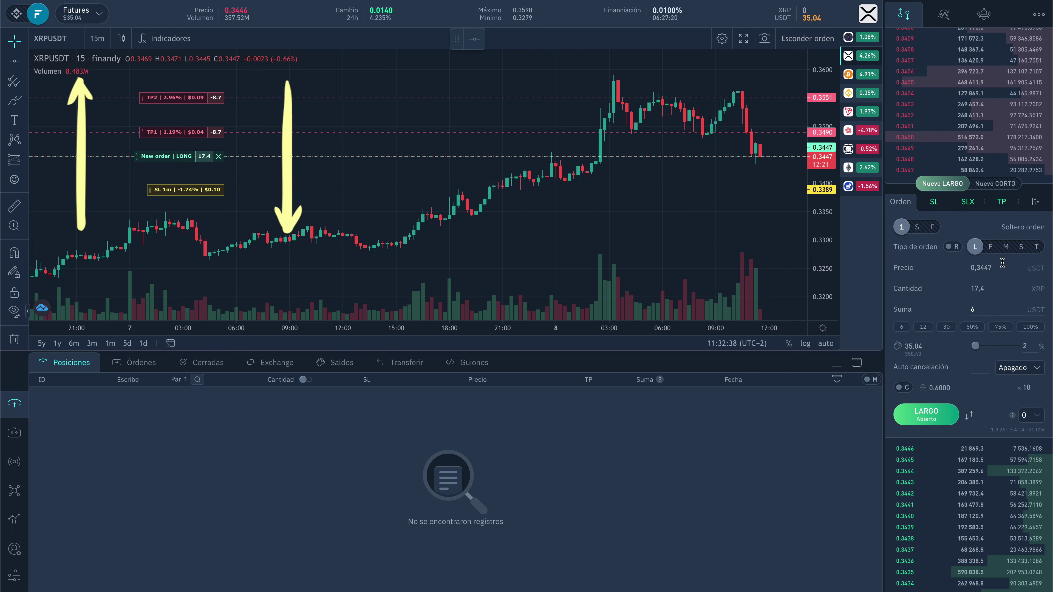
pyautogui.moveTo(186, 156); pyautogui.dragTo(187, 171)
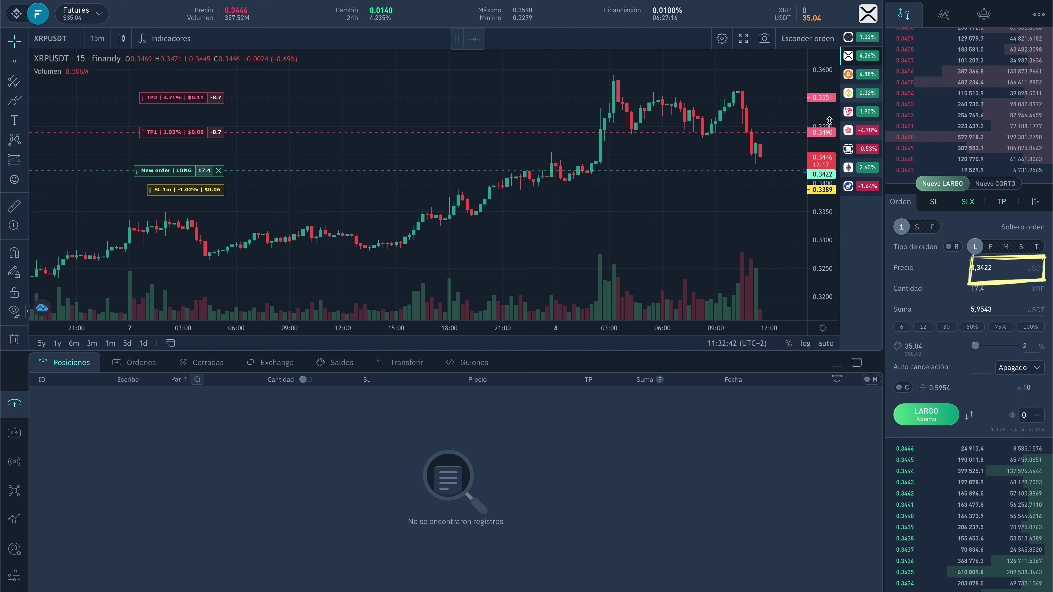
# - Draw horizontal lines at 0.3401 and 0.3591 and move the entry price to 0.3466
pyautogui.click(475, 39)
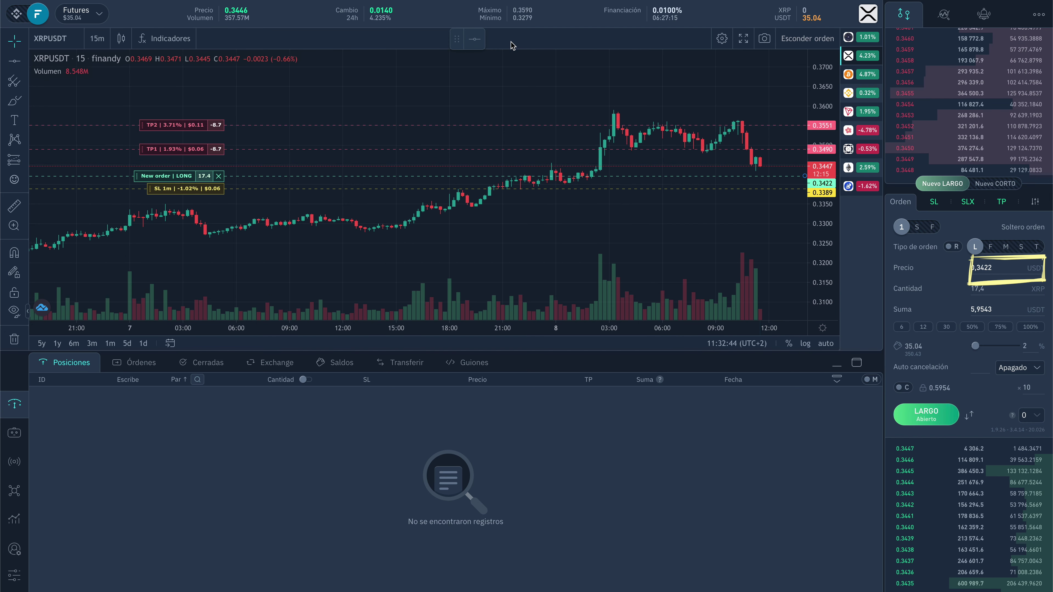
pyautogui.click(681, 183)
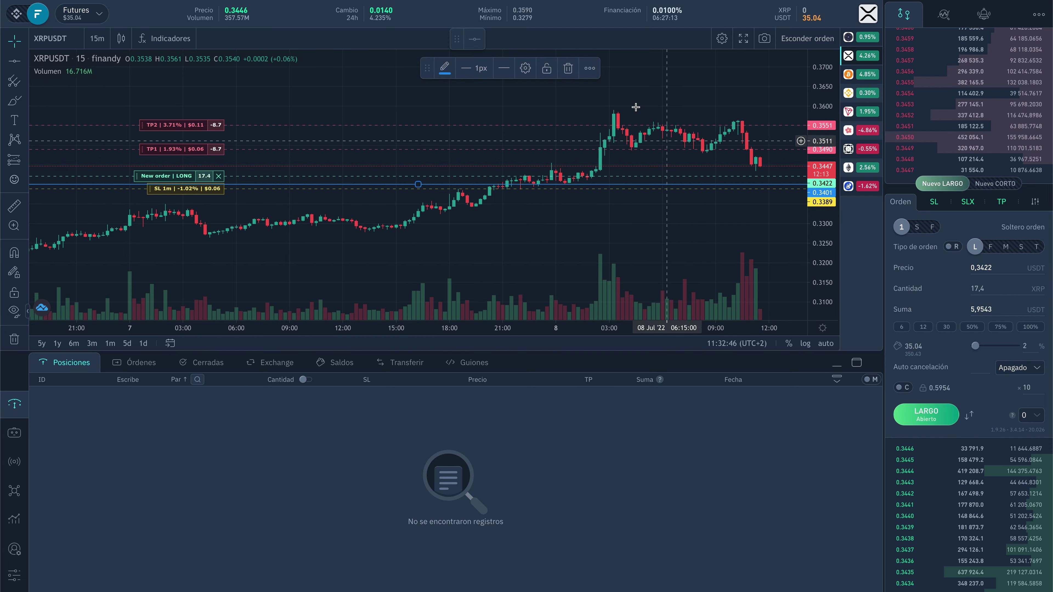
pyautogui.click(417, 109)
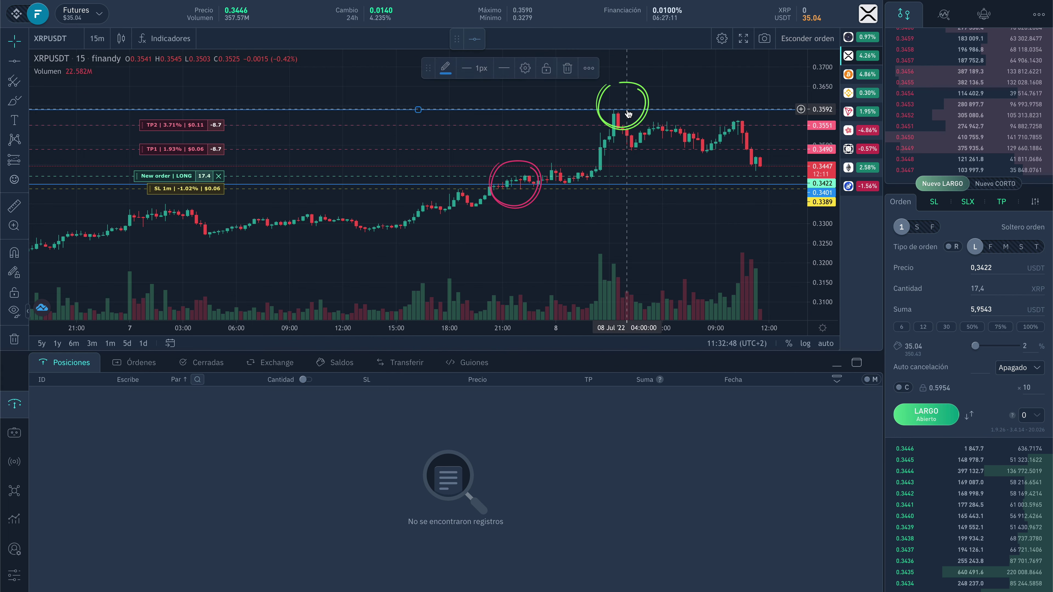
pyautogui.moveTo(153, 175); pyautogui.dragTo(157, 159)
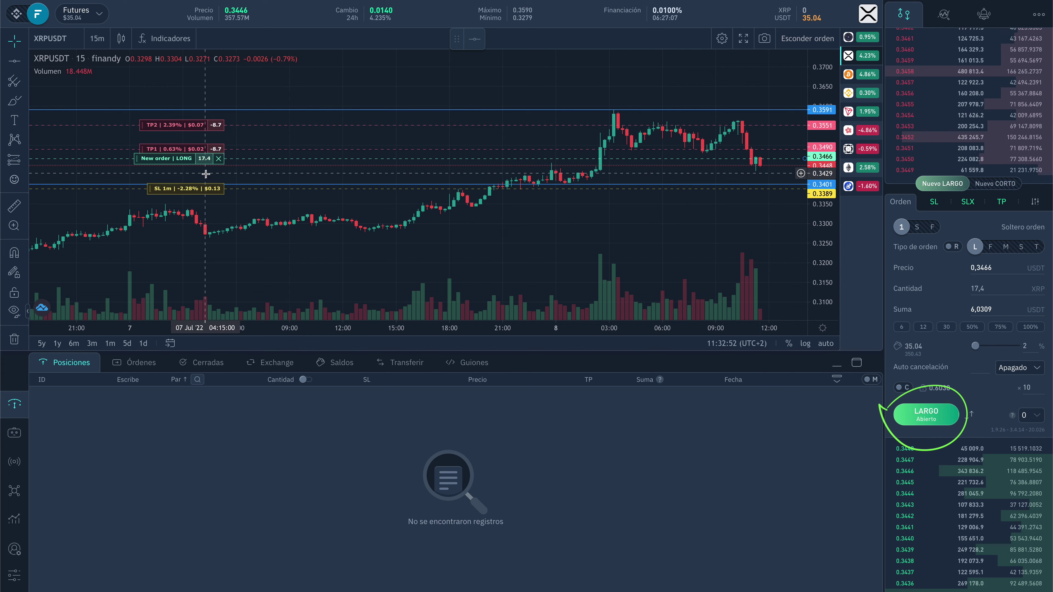
# - Open the 17.4 XRP long, raise the take-profit levels and lower the stop loss to about 0.3345
pyautogui.click(926, 414)
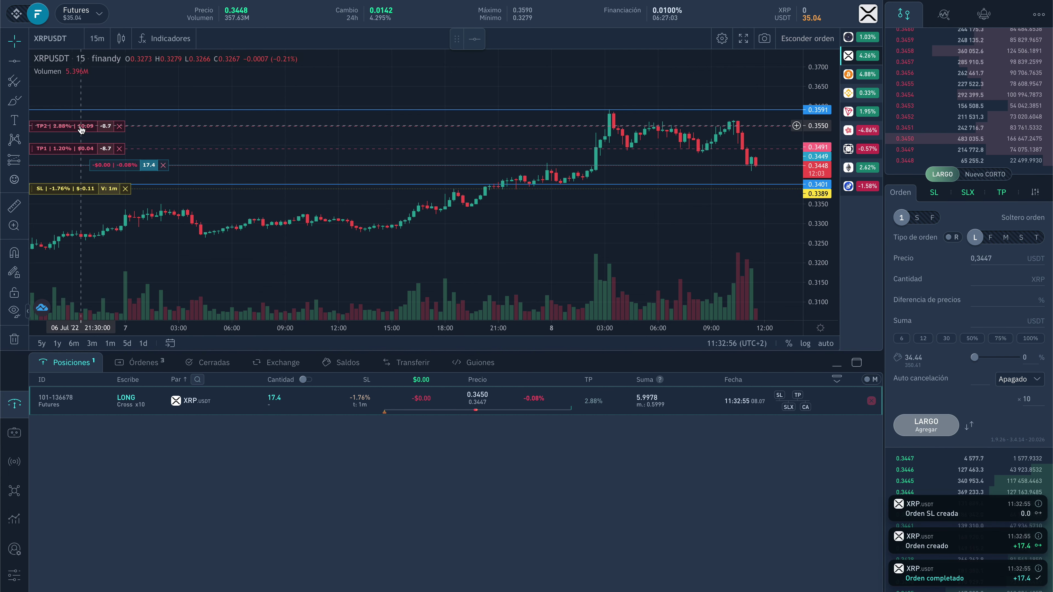
pyautogui.moveTo(81, 102); pyautogui.dragTo(81, 93)
pyautogui.moveTo(79, 148); pyautogui.dragTo(79, 124)
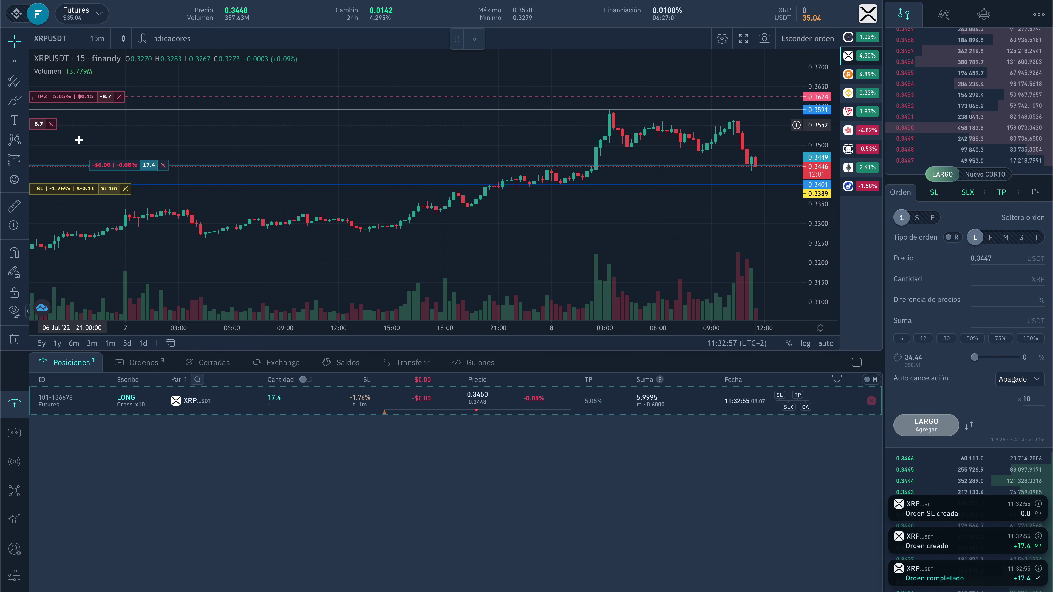
pyautogui.click(363, 415)
pyautogui.moveTo(67, 188); pyautogui.dragTo(67, 206)
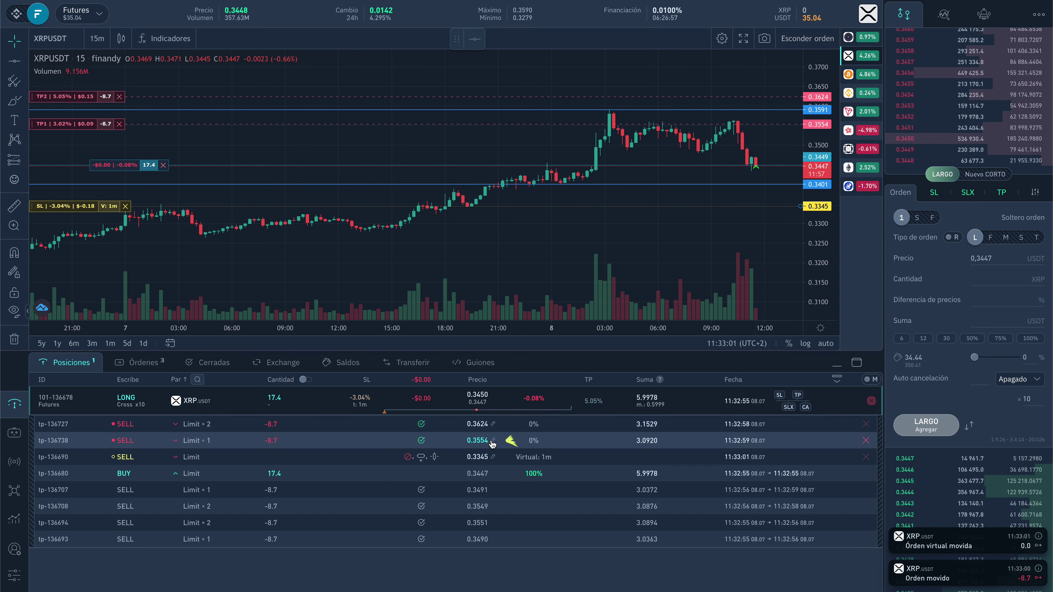
# - Change the first take-profit price to 0.3500
pyautogui.click(482, 440)
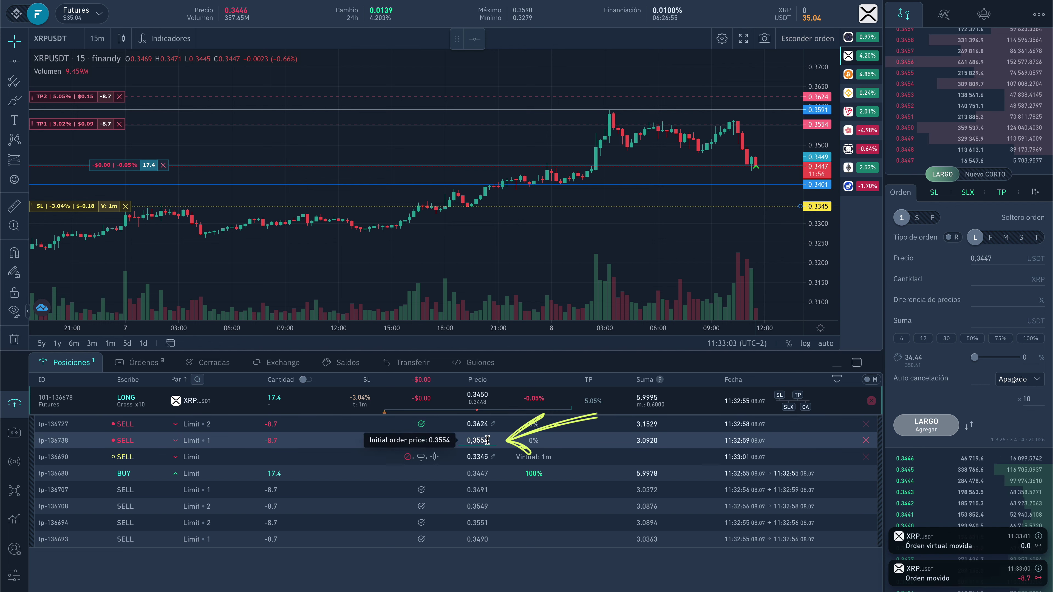
pyautogui.press('BackSpace')
pyautogui.press('Return')
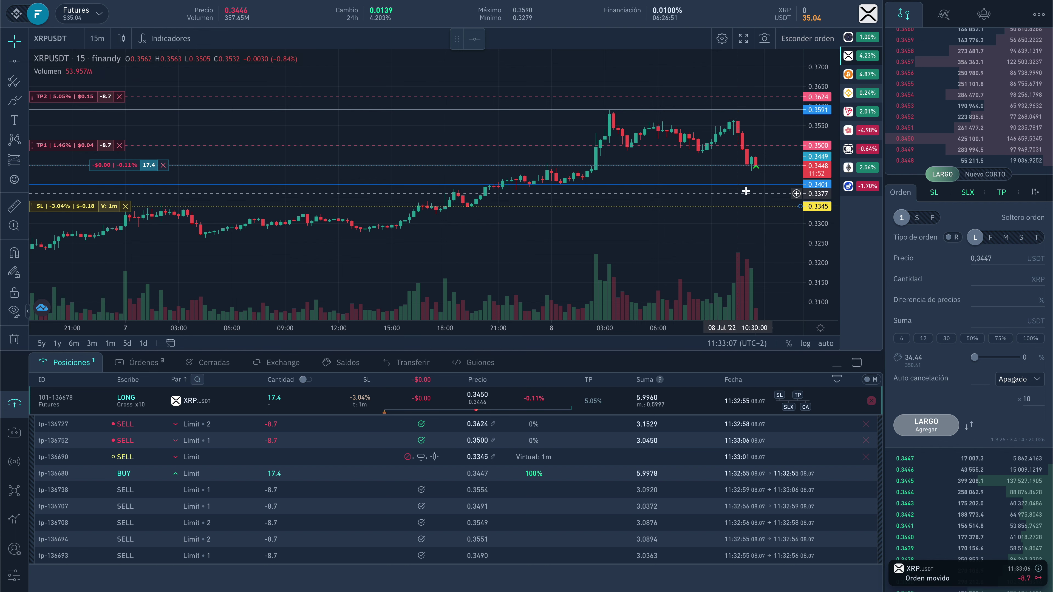
# - Cancel the stop-loss and take-profit orders and close the long at market
pyautogui.click(866, 456)
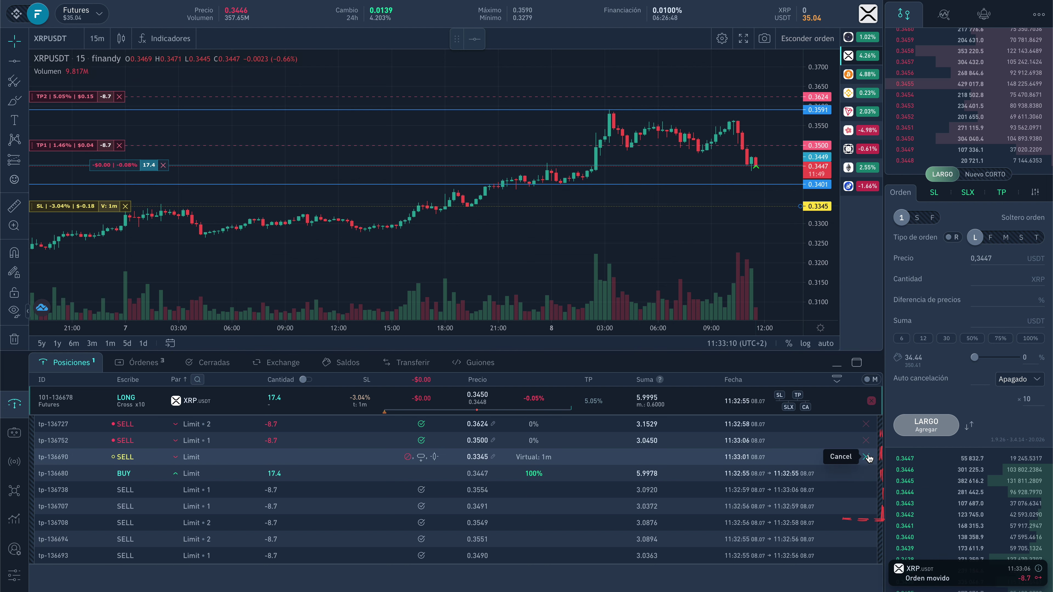
pyautogui.click(867, 441)
pyautogui.click(865, 424)
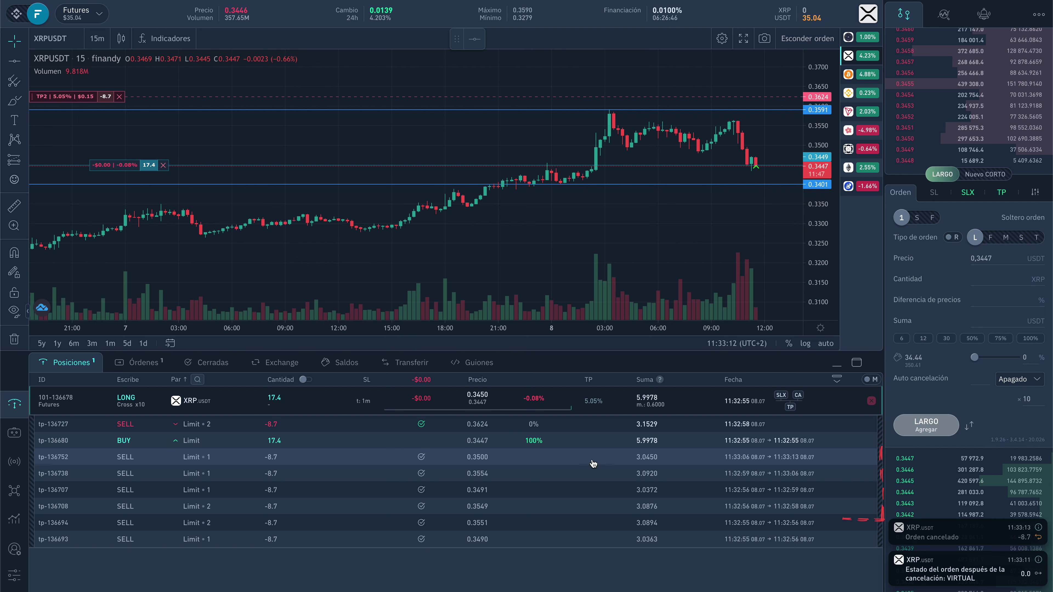
pyautogui.click(871, 402)
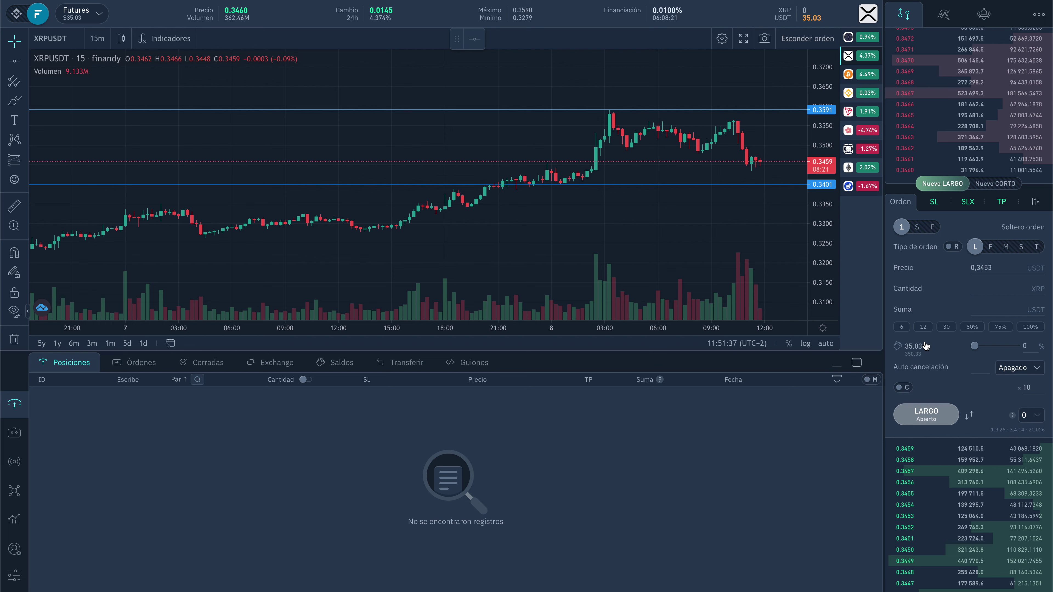
# - Place a 6 USDT stop-market long of 17.3 XRP triggering at 0.3606
pyautogui.click(1022, 248)
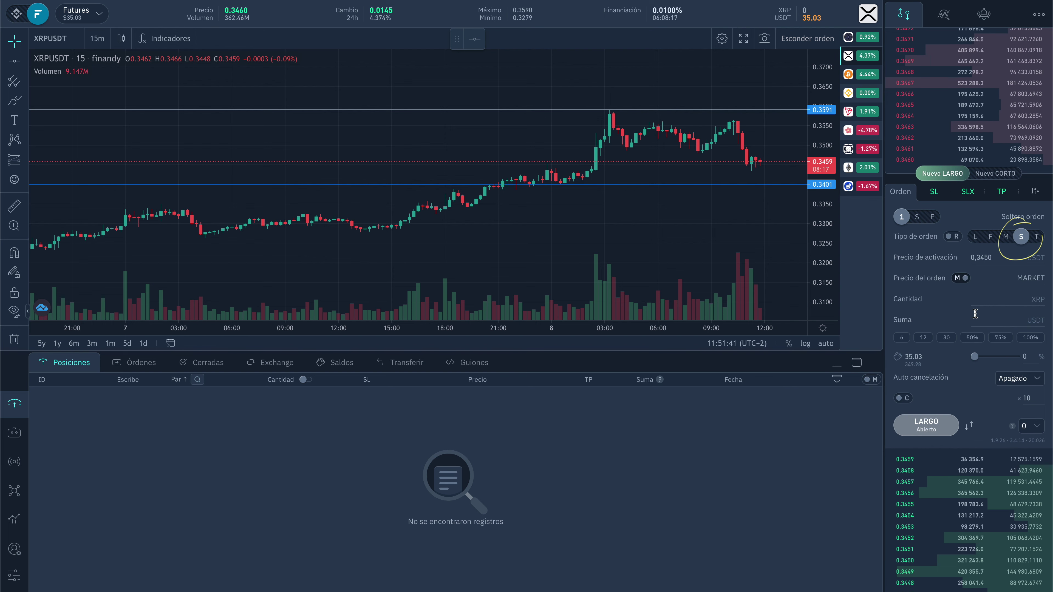
pyautogui.click(901, 337)
pyautogui.moveTo(94, 166); pyautogui.dragTo(94, 107)
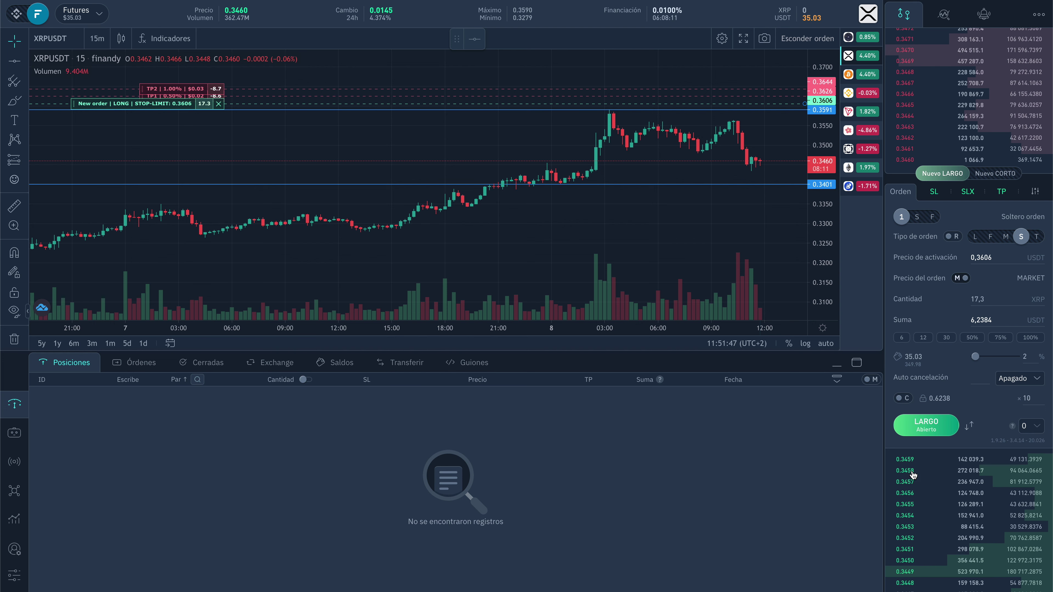
pyautogui.click(927, 426)
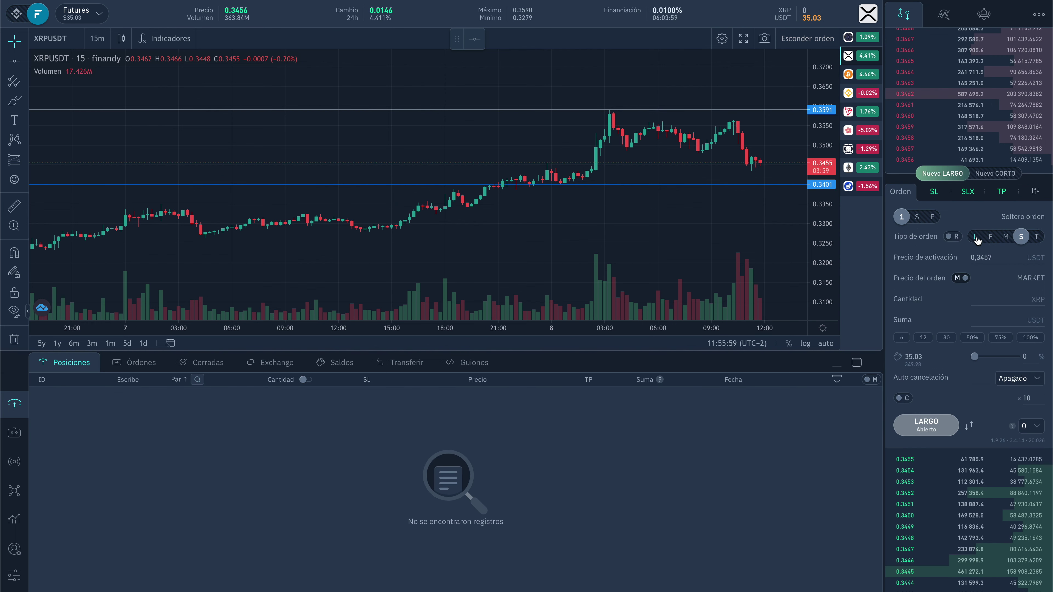
# - Open a 6 USDT limit long of 17.3 XRP priced near 0.3612 and list its orders
pyautogui.click(973, 246)
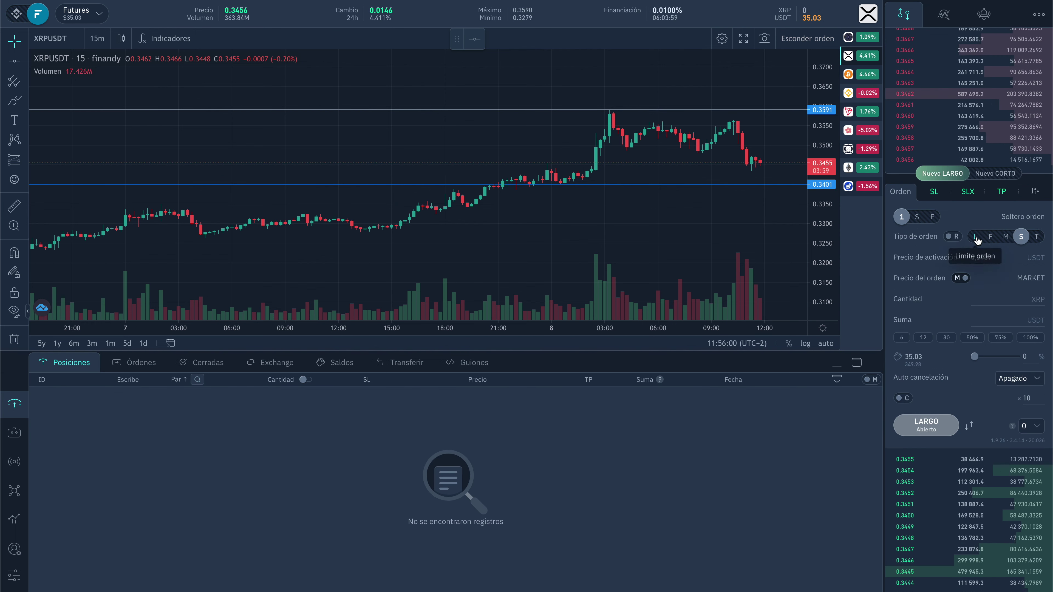
pyautogui.click(901, 326)
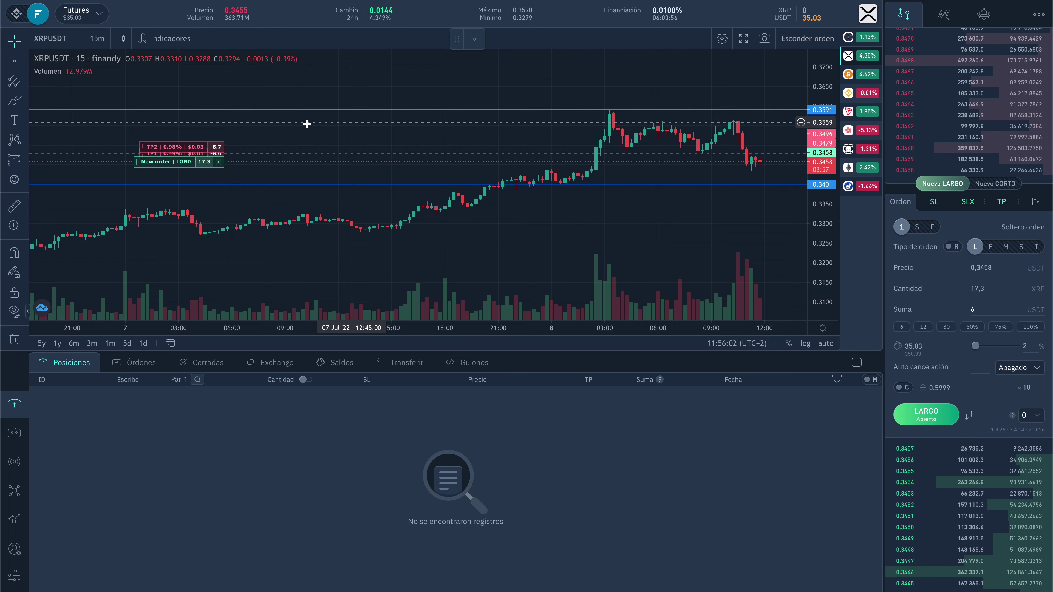
pyautogui.moveTo(168, 164); pyautogui.dragTo(169, 100)
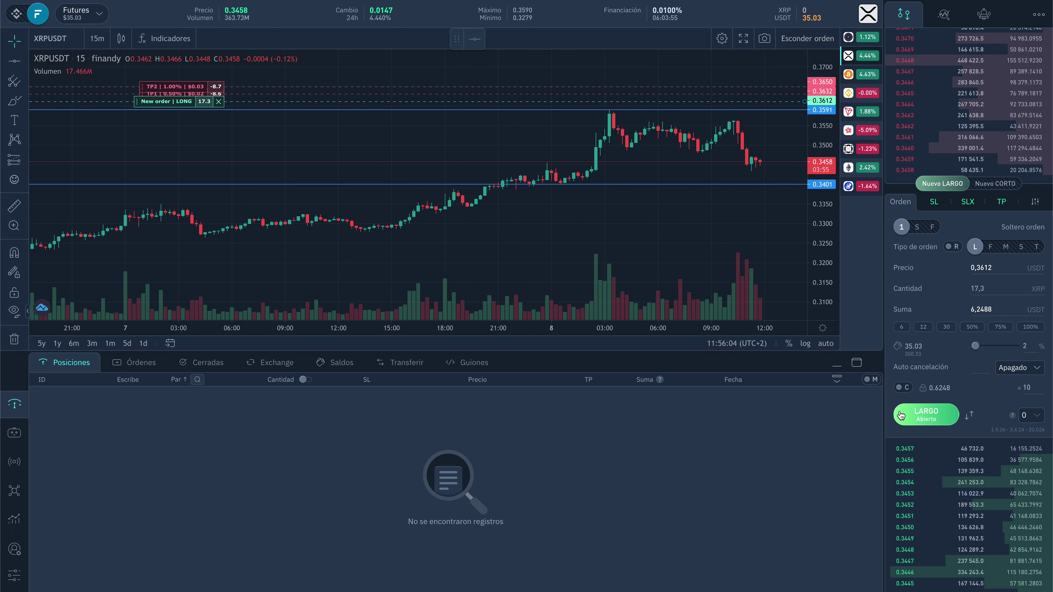
pyautogui.click(925, 414)
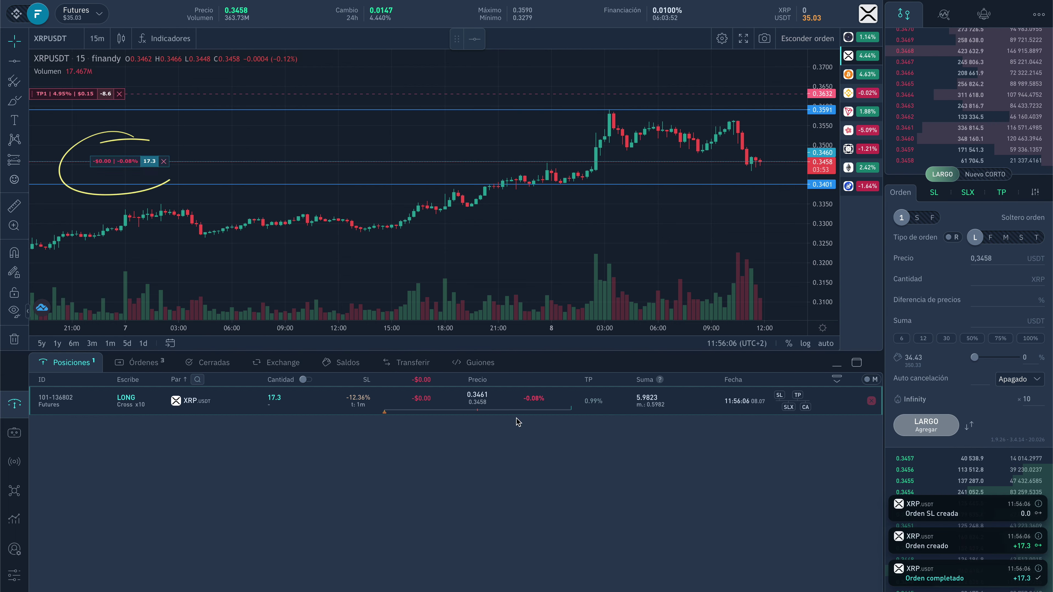
pyautogui.click(520, 411)
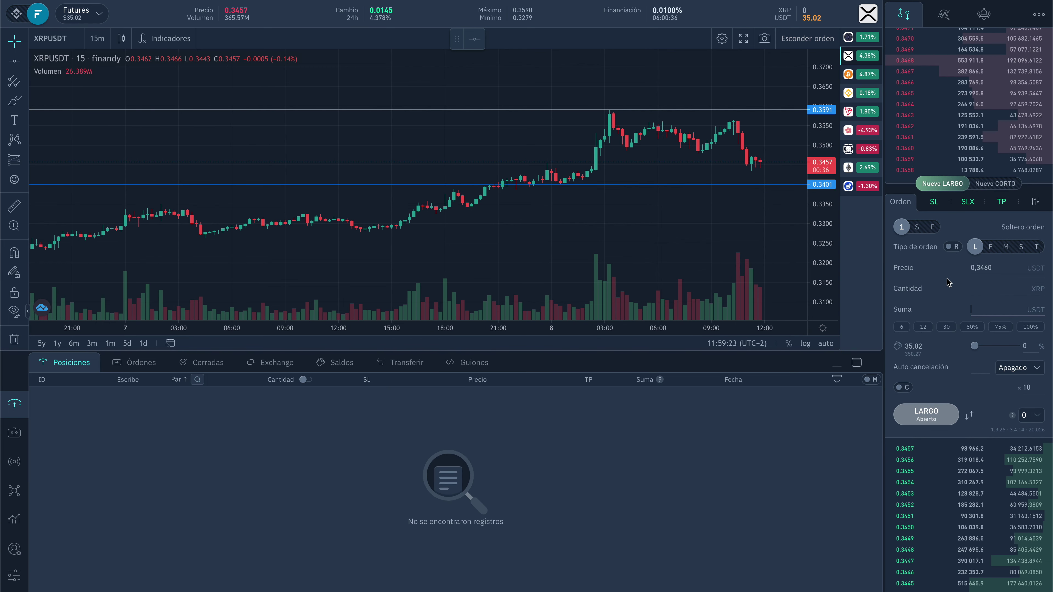
# - Place a 6 USDT virtual long order at 0.3629
pyautogui.click(952, 247)
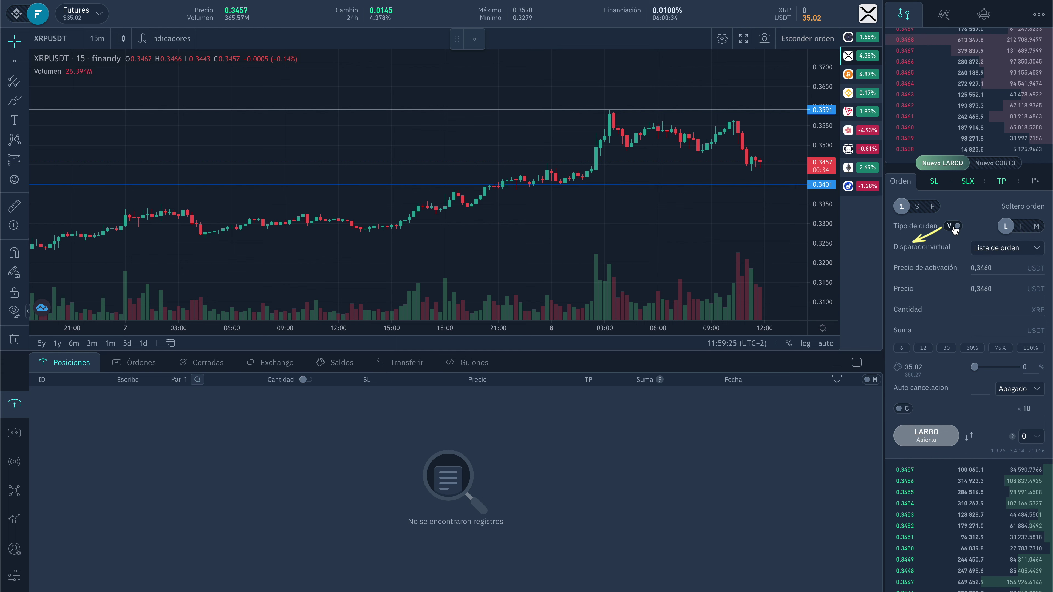
pyautogui.click(901, 348)
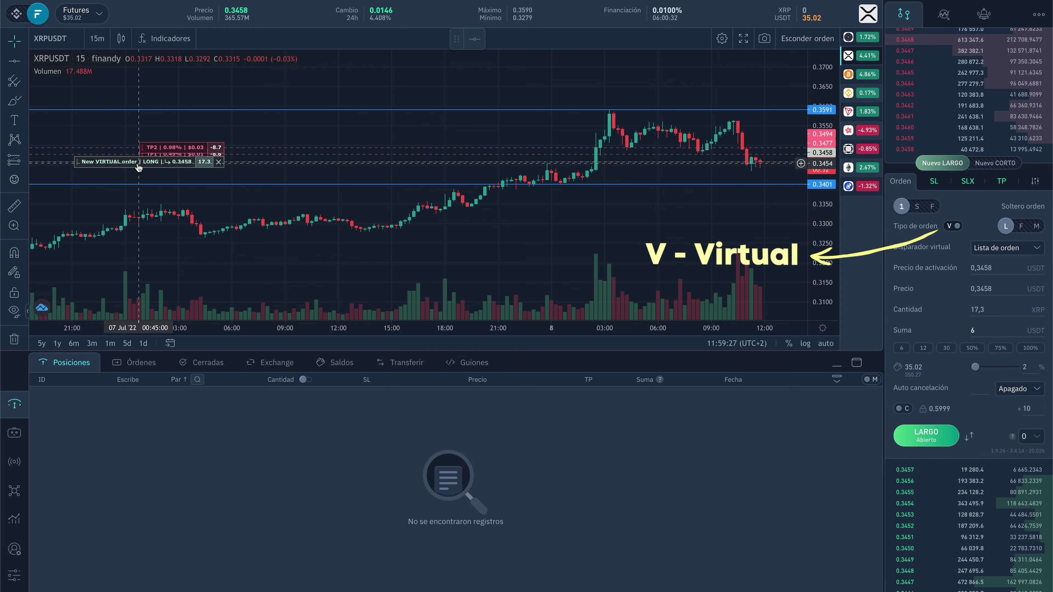
pyautogui.moveTo(139, 166); pyautogui.dragTo(138, 100)
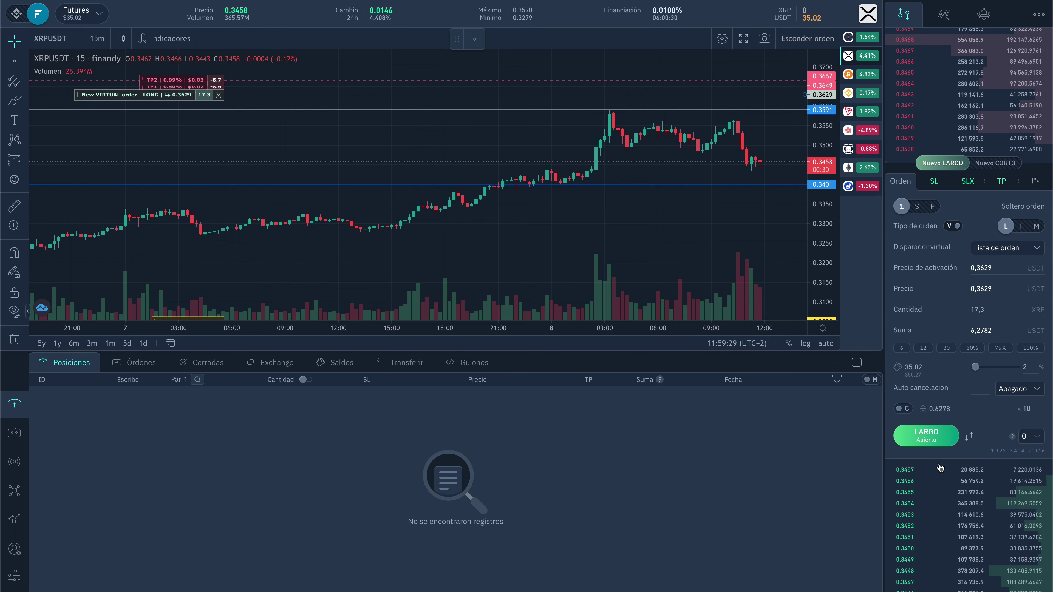
pyautogui.click(933, 445)
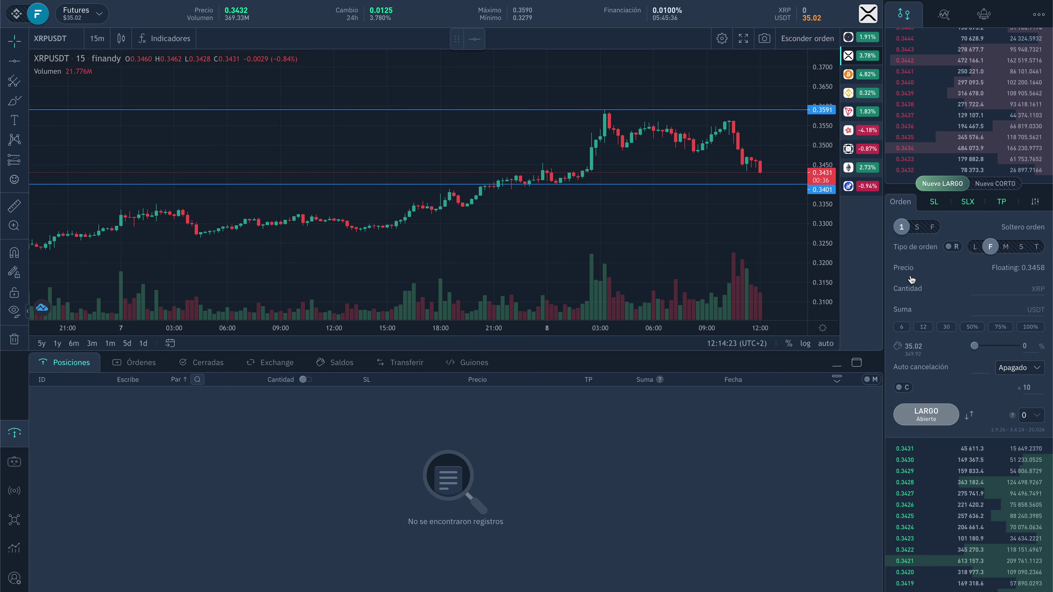
# - Switch to a fixed limit price and pick it from the 0.3428 order-book level and 0.3504 chart level
pyautogui.click(919, 106)
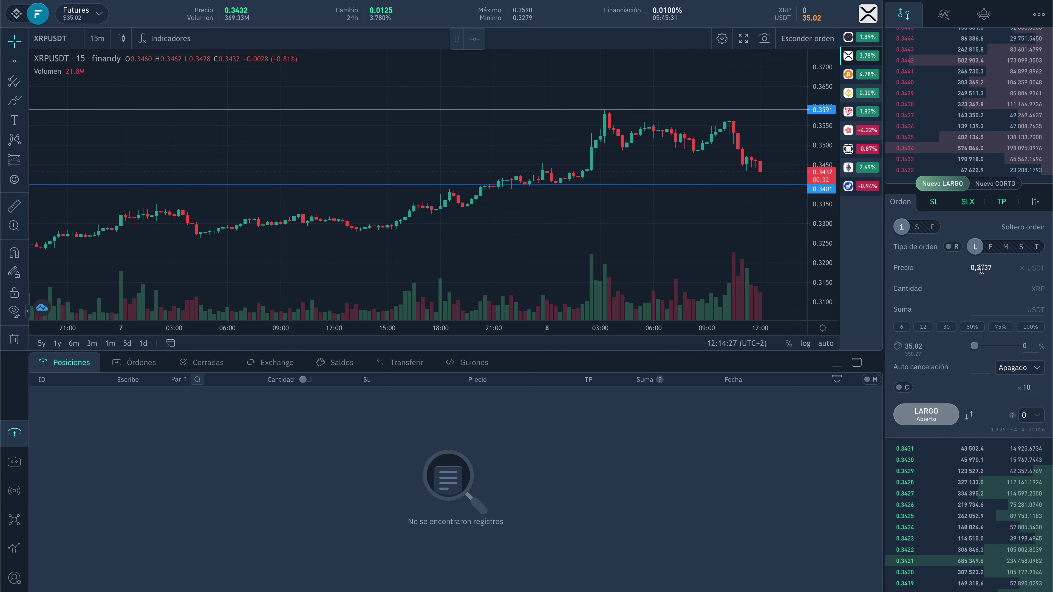
pyautogui.click(904, 483)
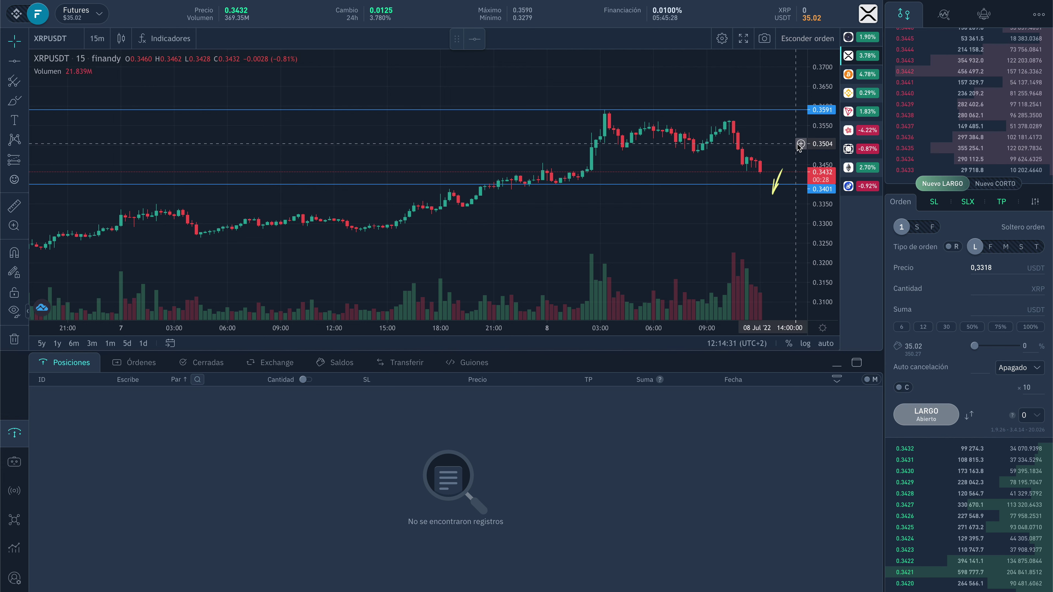
pyautogui.click(800, 145)
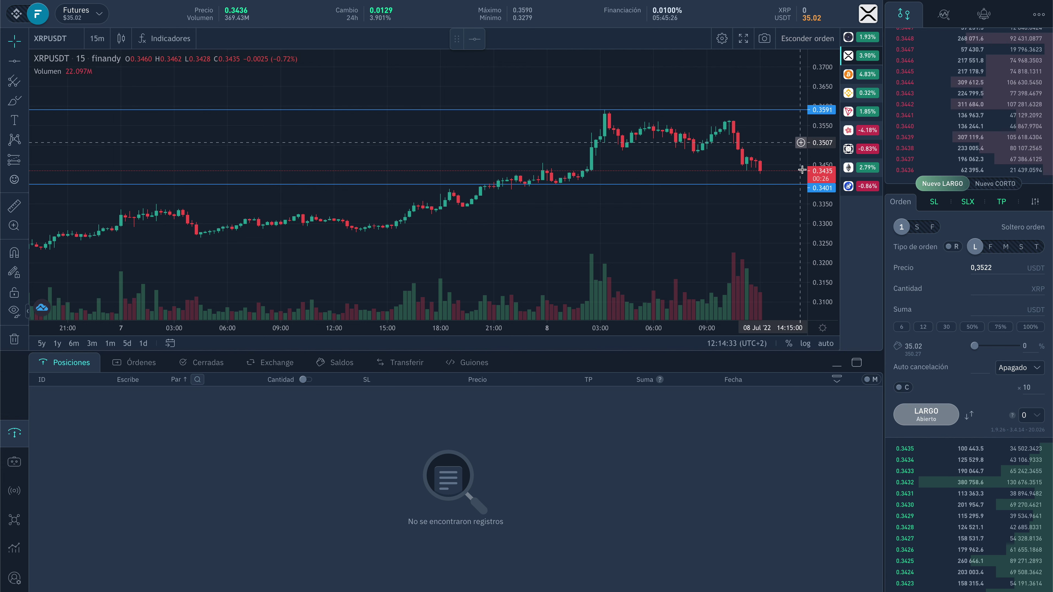
pyautogui.click(798, 207)
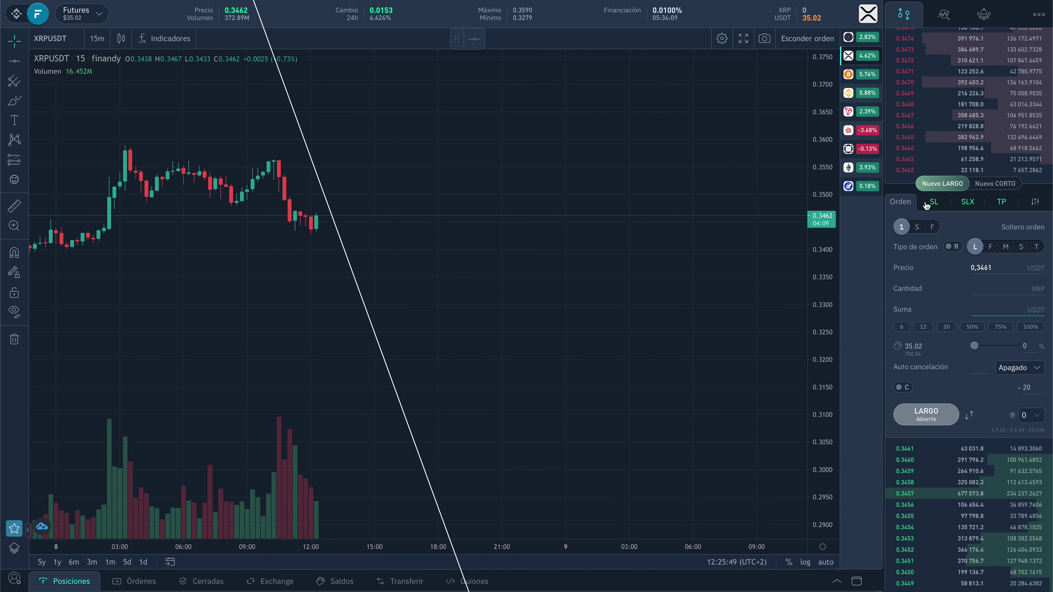
# - Create a 100 USDT scaled buy grid on XRPUSDT
pyautogui.click(932, 227)
pyautogui.click(917, 198)
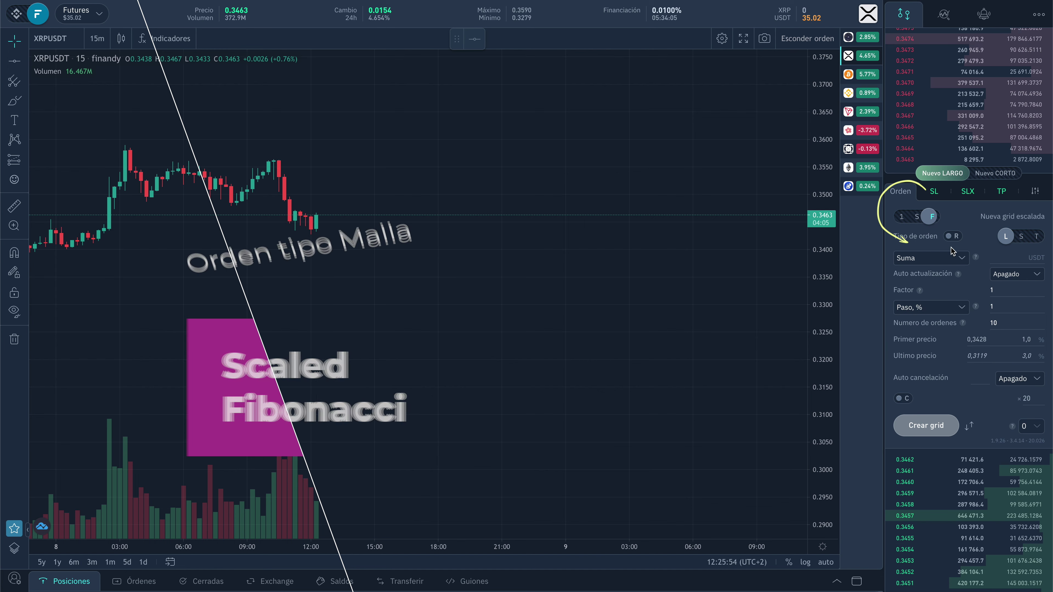
pyautogui.write('100')
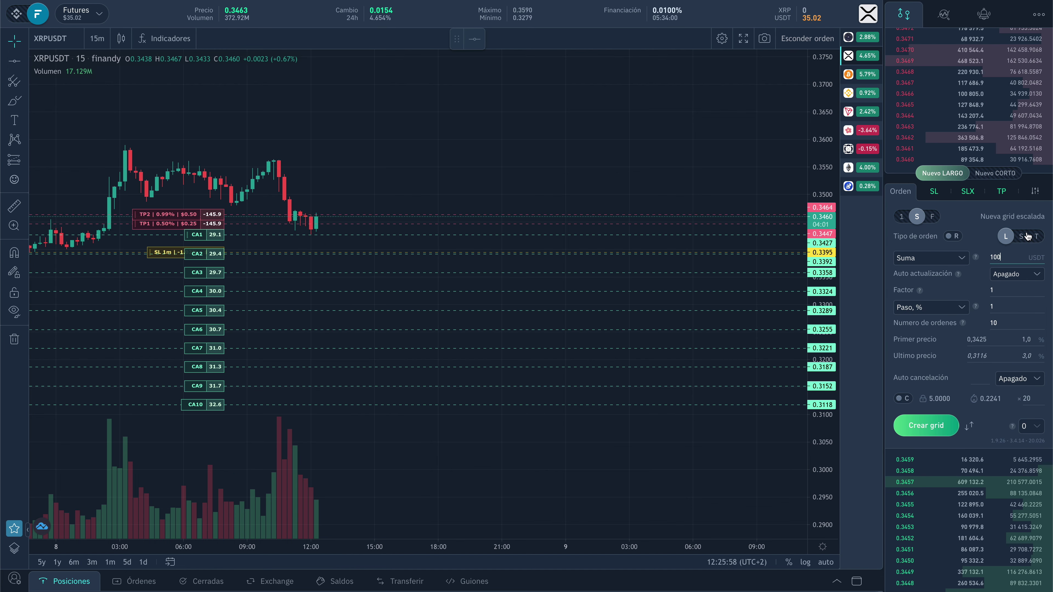
pyautogui.click(915, 429)
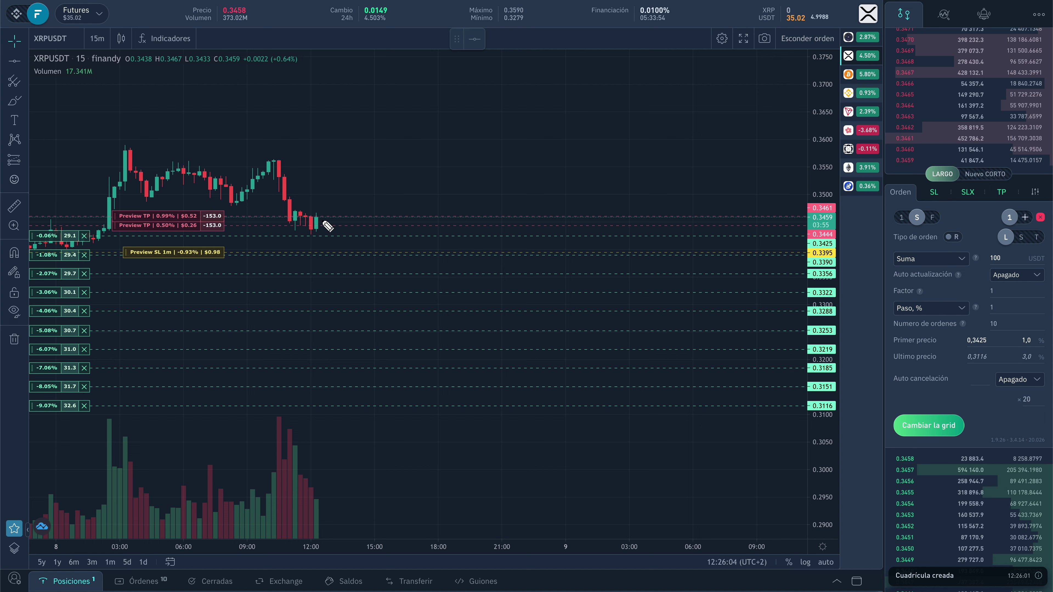
# - Drag around the chart to review the grid and its take-profit levels from 0.3437 to 0.3591
pyautogui.moveTo(401, 331); pyautogui.dragTo(449, 293)
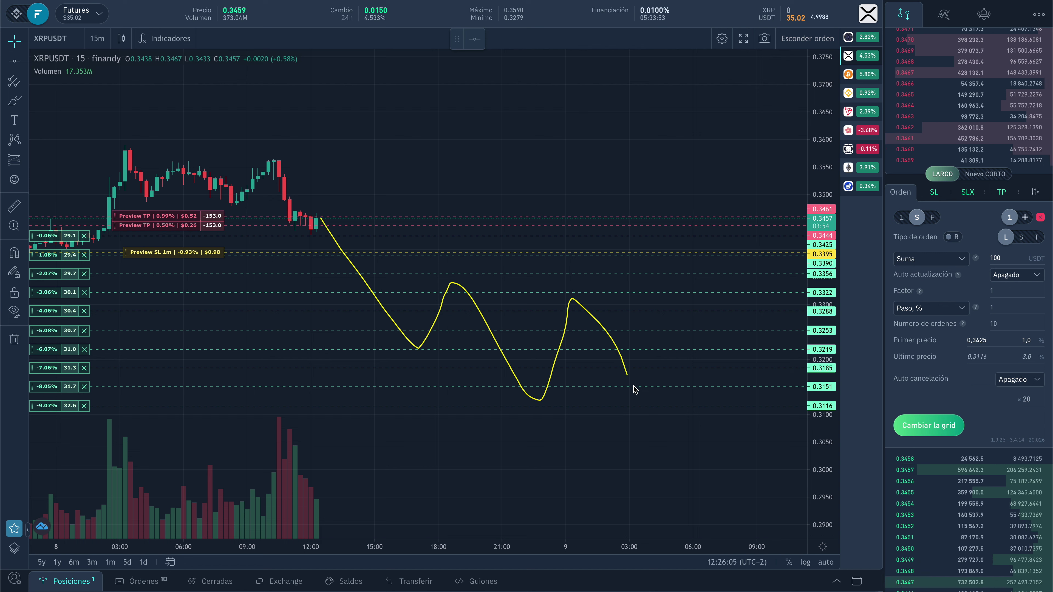
pyautogui.moveTo(634, 389); pyautogui.dragTo(769, 212)
pyautogui.moveTo(392, 328); pyautogui.dragTo(665, 331)
pyautogui.moveTo(371, 327); pyautogui.dragTo(779, 317)
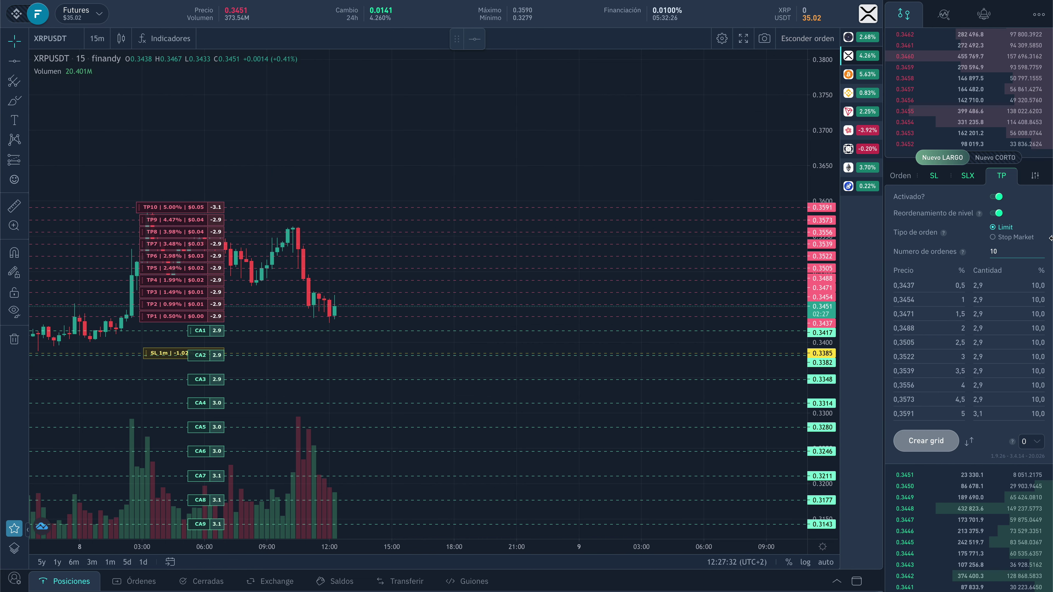
pyautogui.moveTo(422, 306); pyautogui.dragTo(435, 304)
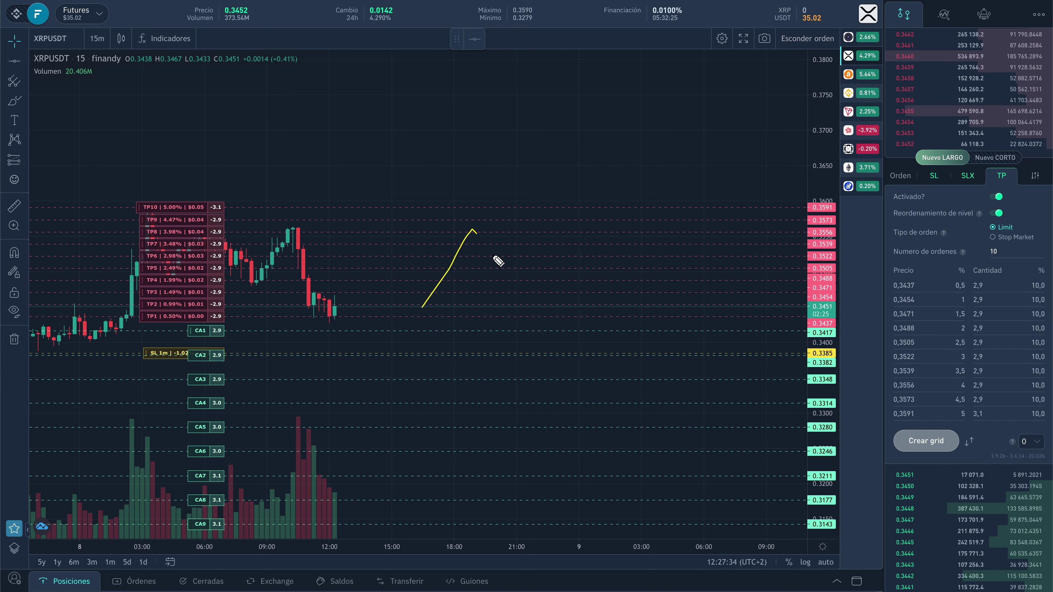
pyautogui.moveTo(549, 228)
pyautogui.mouseDown()
pyautogui.moveTo(576, 217)
pyautogui.moveTo(652, 295)
pyautogui.mouseUp()
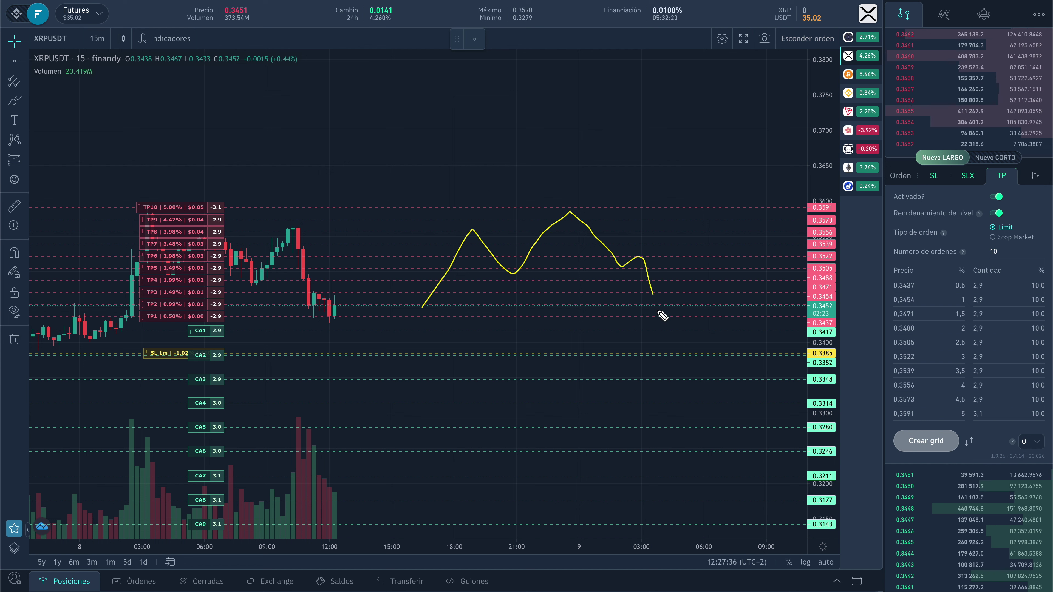
pyautogui.moveTo(547, 206); pyautogui.dragTo(459, 242)
pyautogui.moveTo(619, 228); pyautogui.dragTo(582, 202)
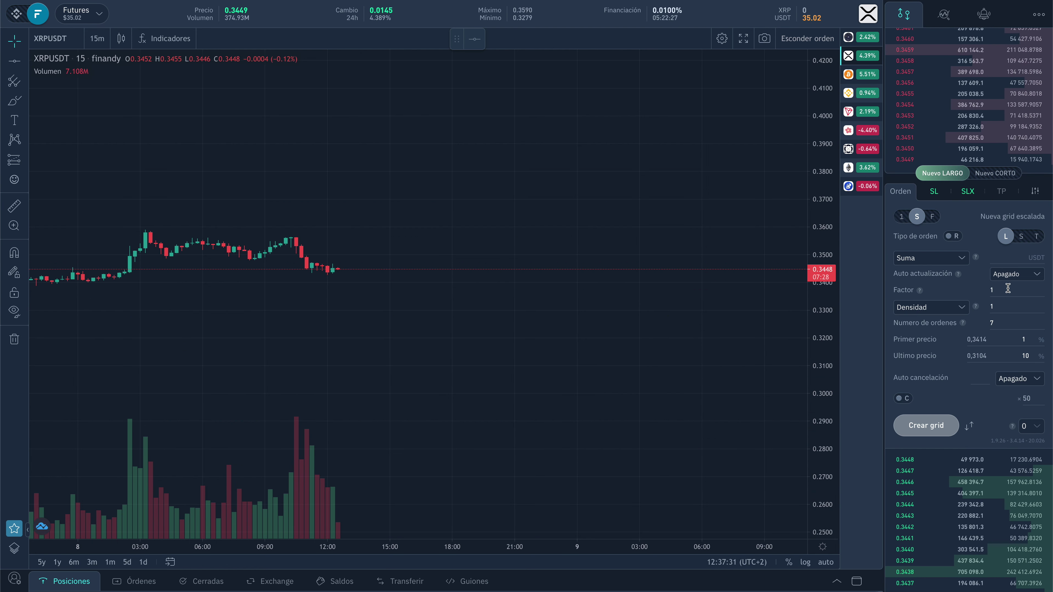
# - Set the scaled grid to 1000 USDT, 8 orders, 5% first price, and shift it so CA1 is 0.3388
pyautogui.write('1000')
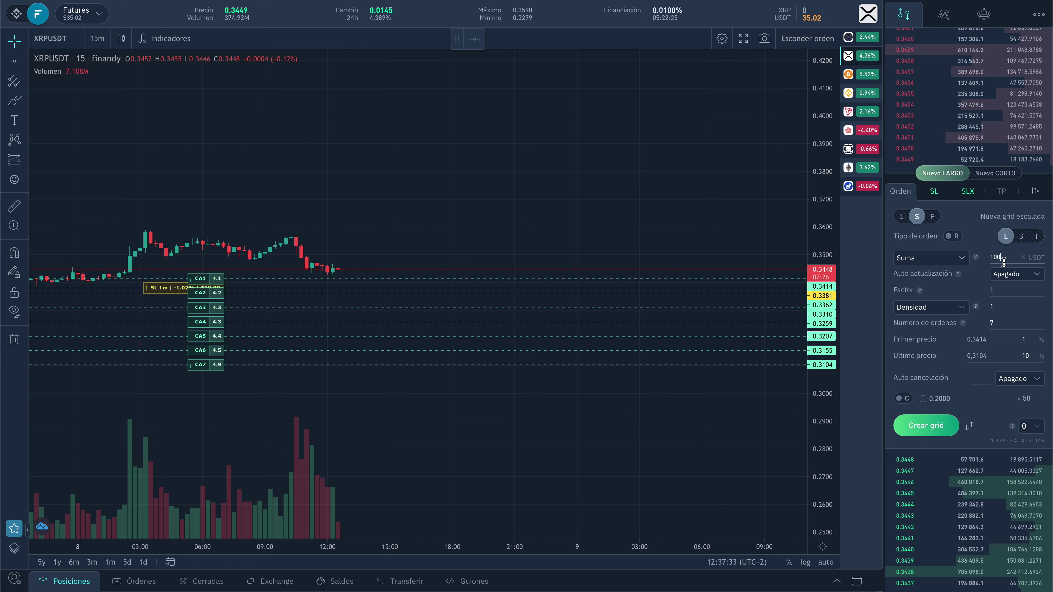
pyautogui.doubleClick(1003, 319)
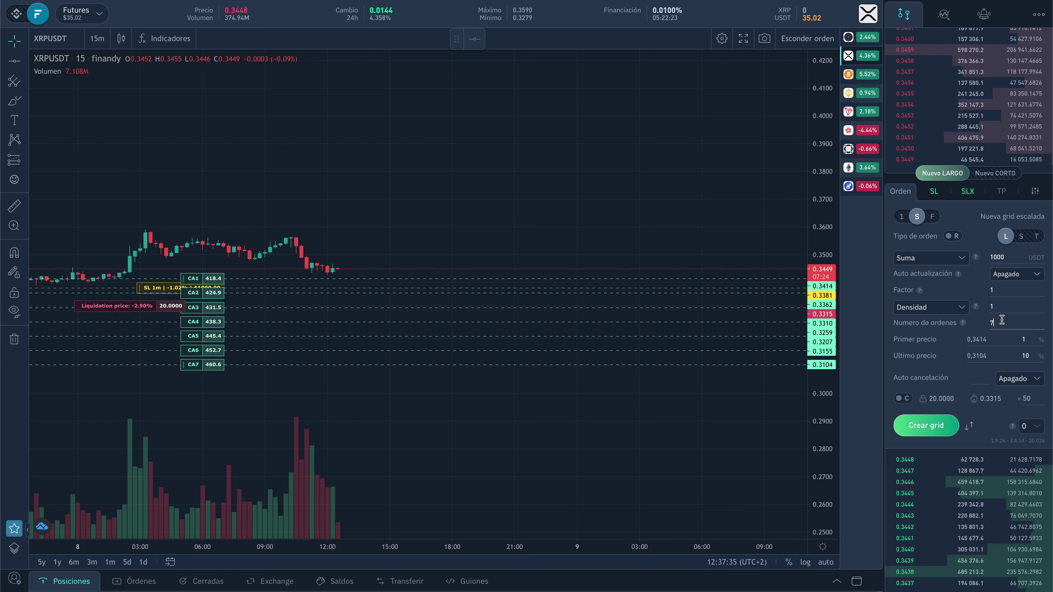
pyautogui.write('8')
pyautogui.press('BackSpace')
pyautogui.write('5')
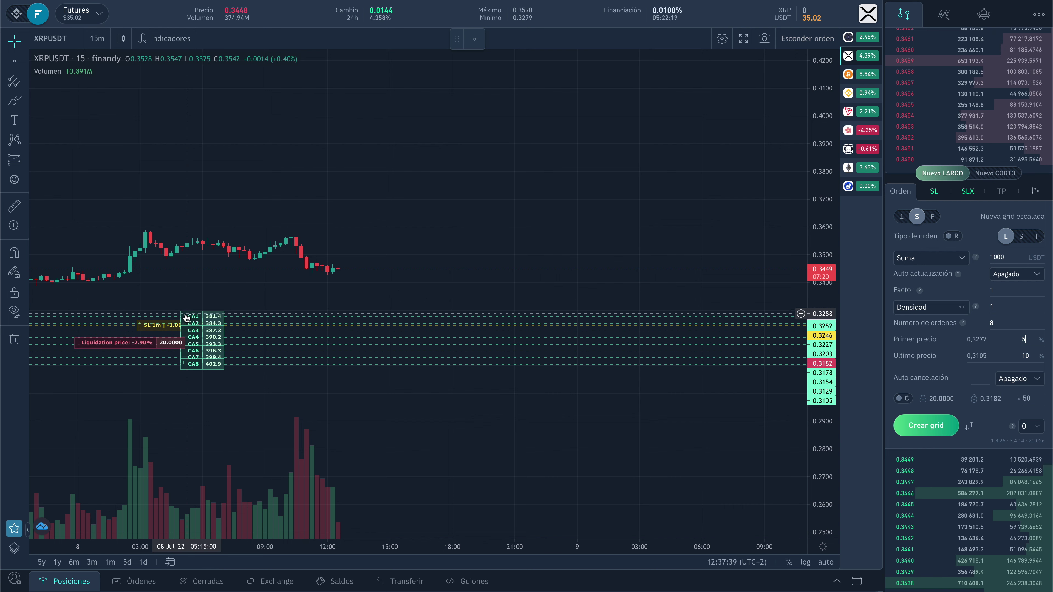
pyautogui.moveTo(186, 317); pyautogui.dragTo(187, 287)
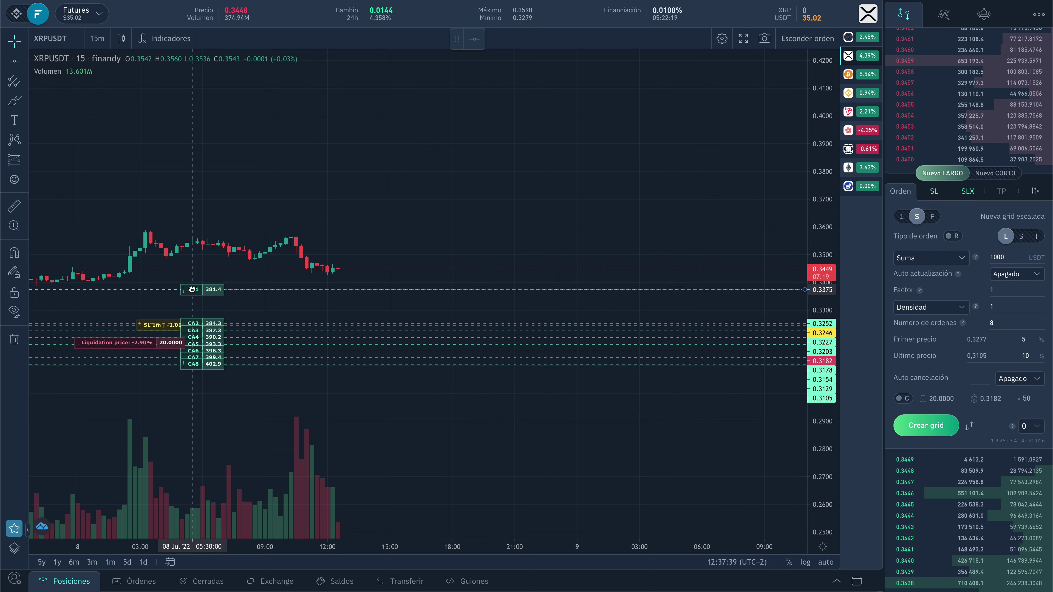
pyautogui.click(998, 289)
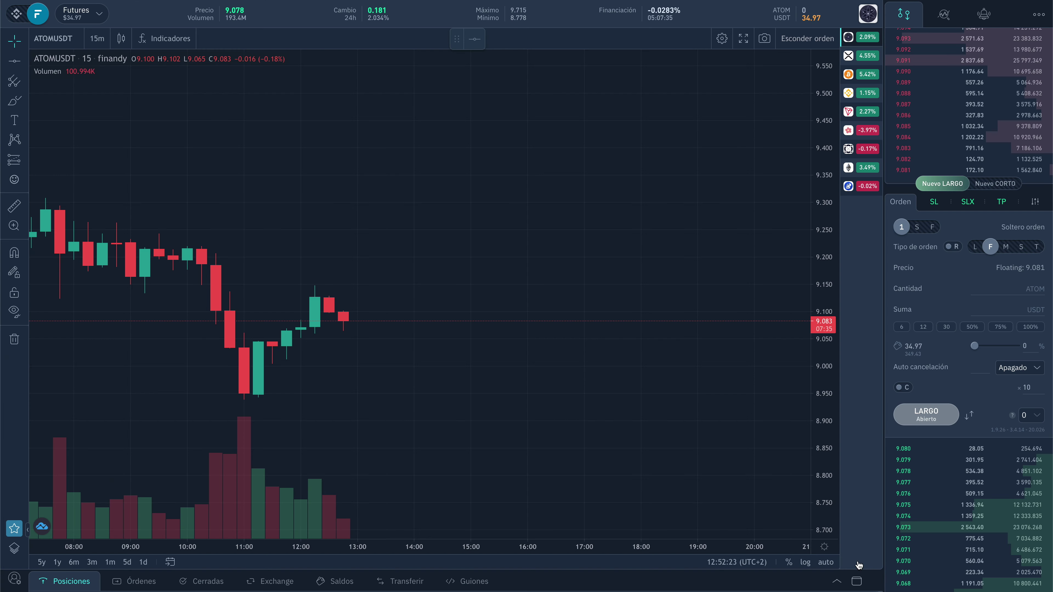
# - Check the trailing stop-loss settings, then open a 6 USDT ATOM long
pyautogui.click(968, 207)
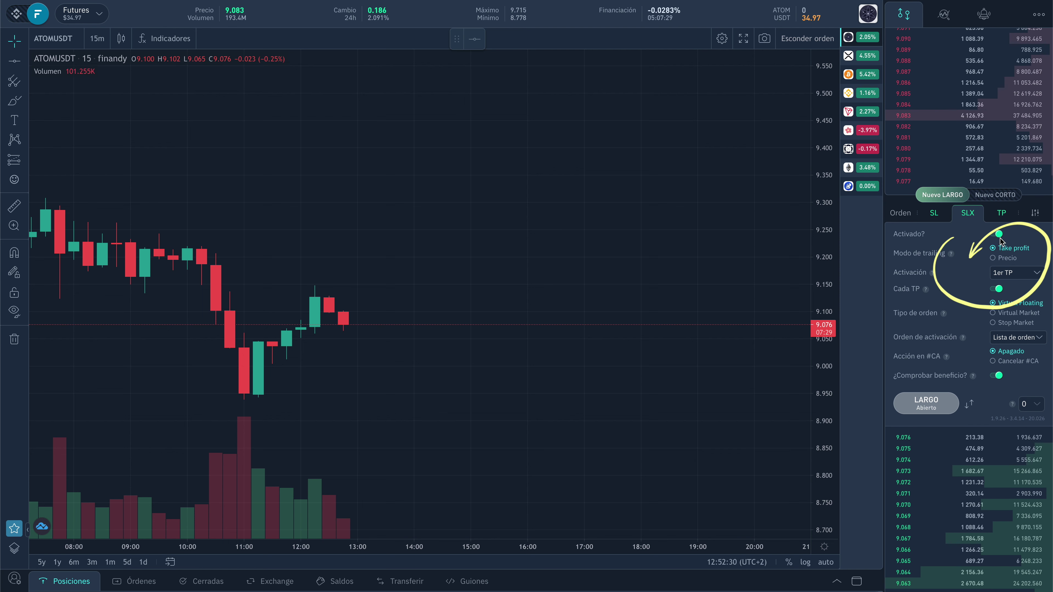
pyautogui.click(904, 216)
pyautogui.click(901, 327)
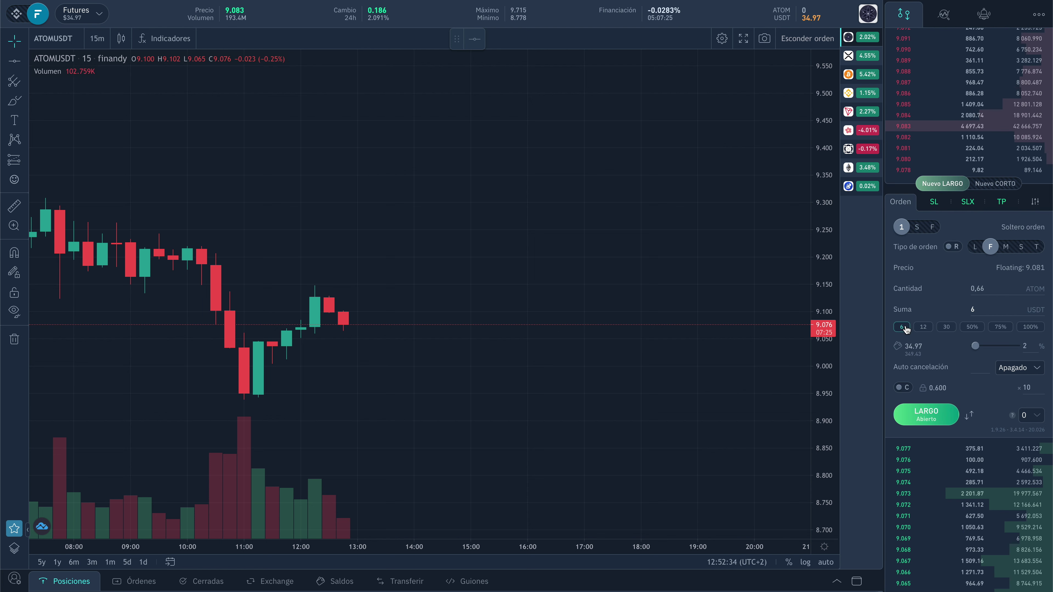
pyautogui.click(932, 416)
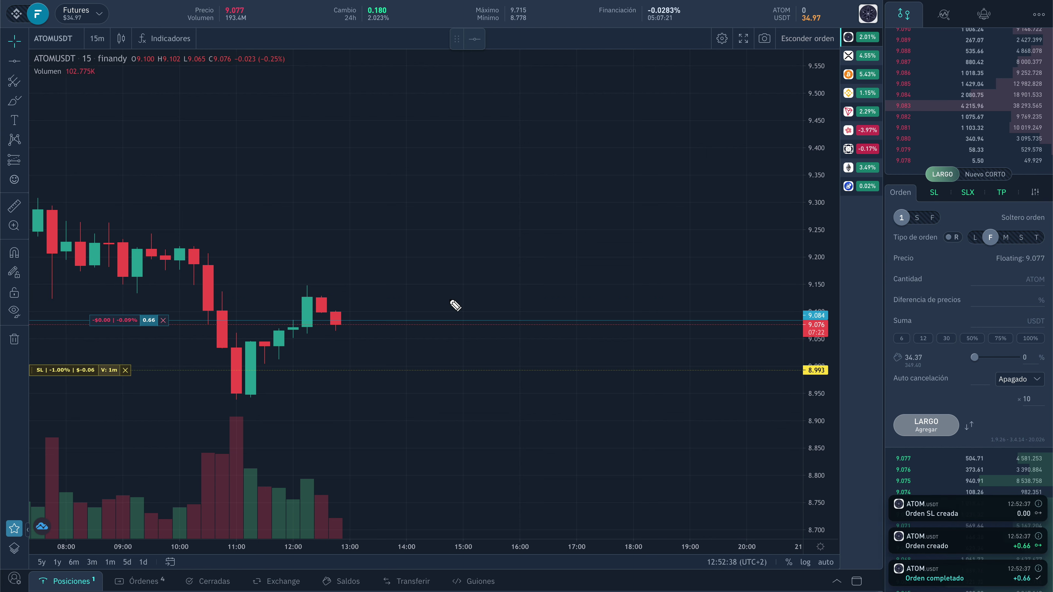
# - Drag on the chart to shape the ATOMUSDT Fibonacci grid draft between 9.088 and 8.909
pyautogui.moveTo(341, 322); pyautogui.dragTo(377, 293)
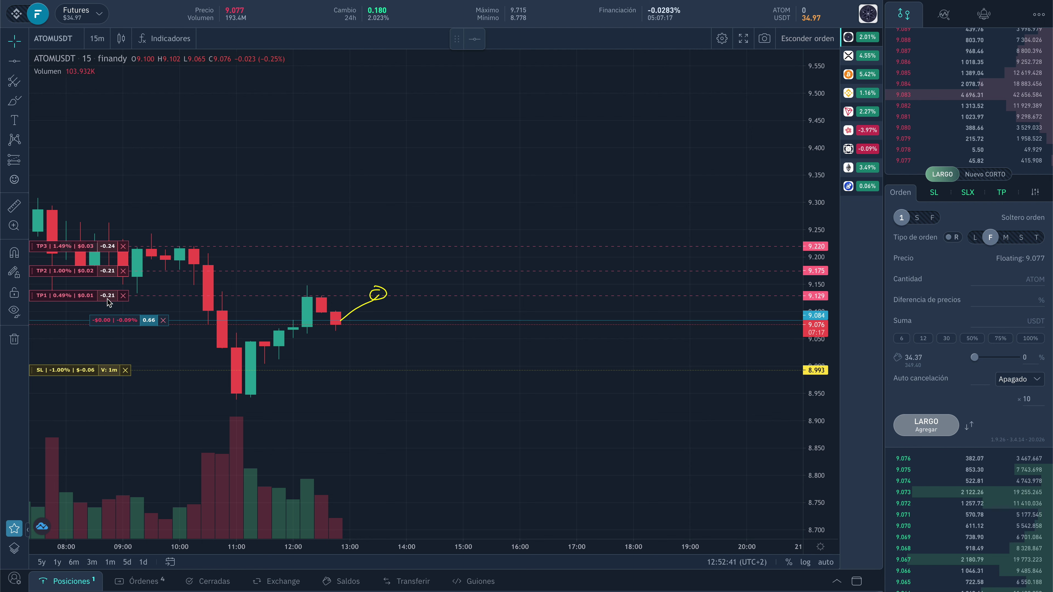
pyautogui.moveTo(110, 288); pyautogui.dragTo(92, 304)
pyautogui.moveTo(67, 365)
pyautogui.mouseDown()
pyautogui.moveTo(61, 331)
pyautogui.moveTo(71, 316)
pyautogui.moveTo(317, 316)
pyautogui.mouseUp()
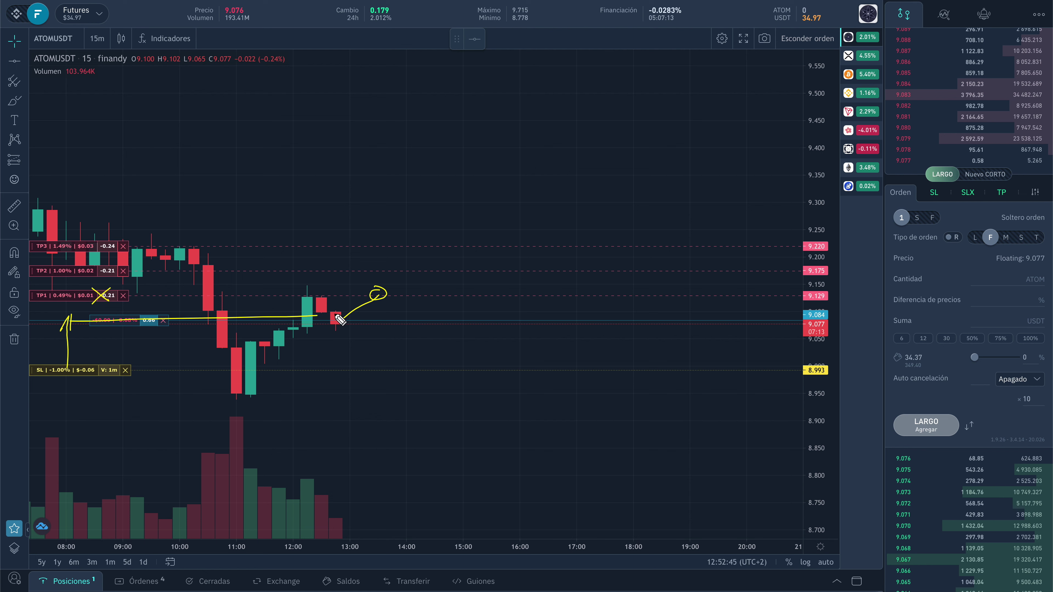
pyautogui.moveTo(490, 324); pyautogui.dragTo(519, 322)
pyautogui.moveTo(404, 298)
pyautogui.mouseDown()
pyautogui.moveTo(461, 290)
pyautogui.moveTo(478, 316)
pyautogui.moveTo(468, 331)
pyautogui.moveTo(481, 331)
pyautogui.mouseUp()
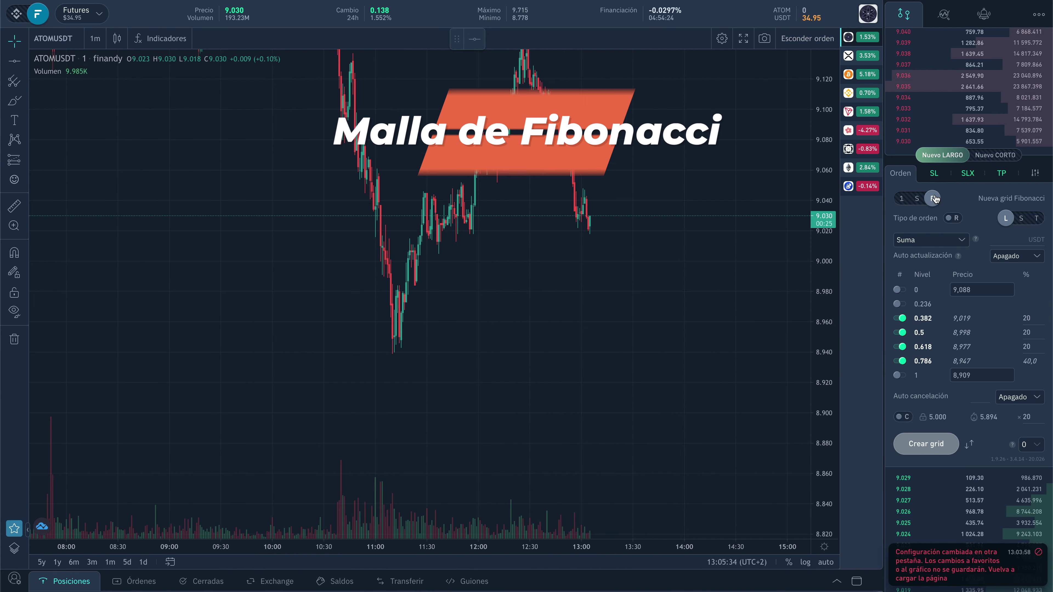
# - Create a 100 USDT ATOMUSDT Fibonacci long grid spanning about 9.007 down to 8.938
pyautogui.click(901, 304)
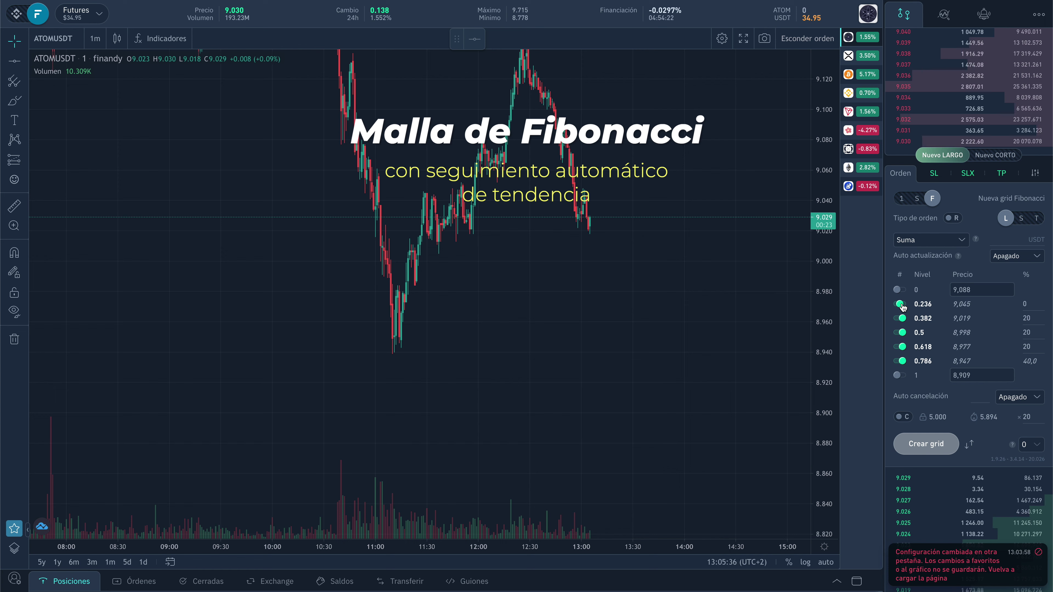
pyautogui.click(900, 304)
pyautogui.click(998, 240)
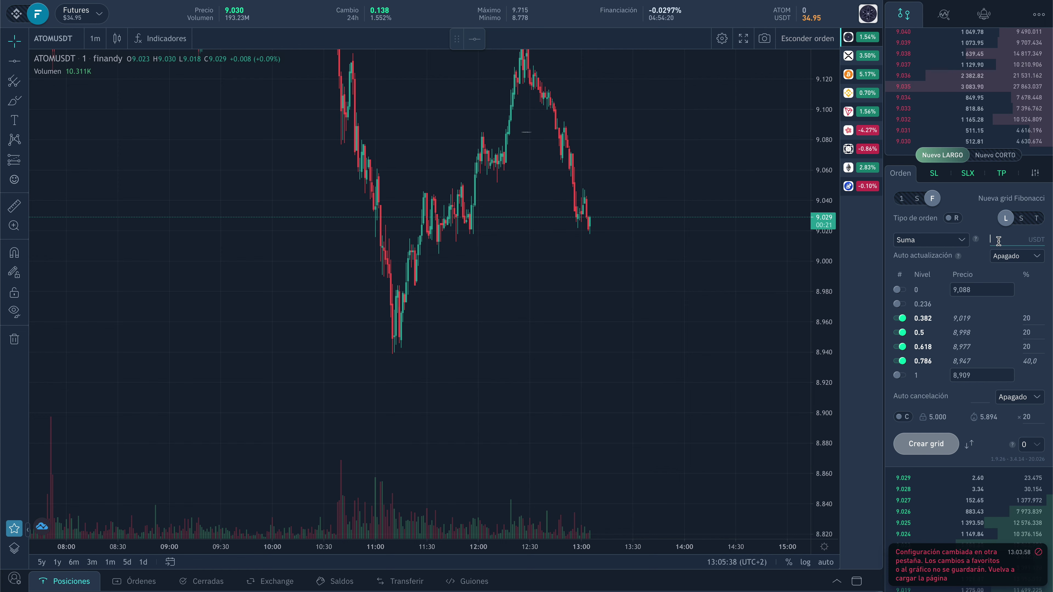
pyautogui.write('100')
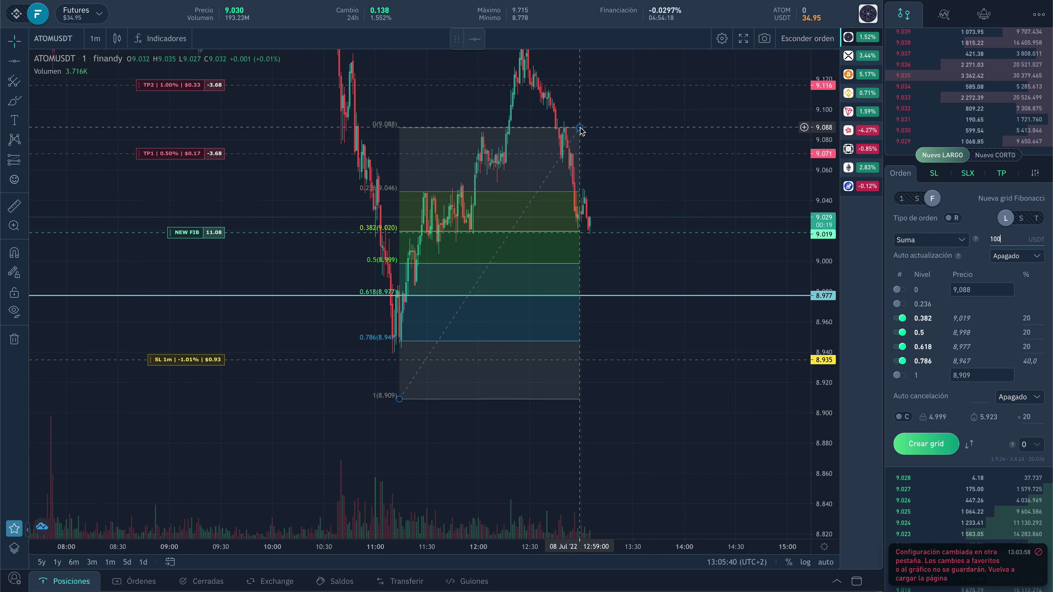
pyautogui.moveTo(581, 129); pyautogui.dragTo(586, 251)
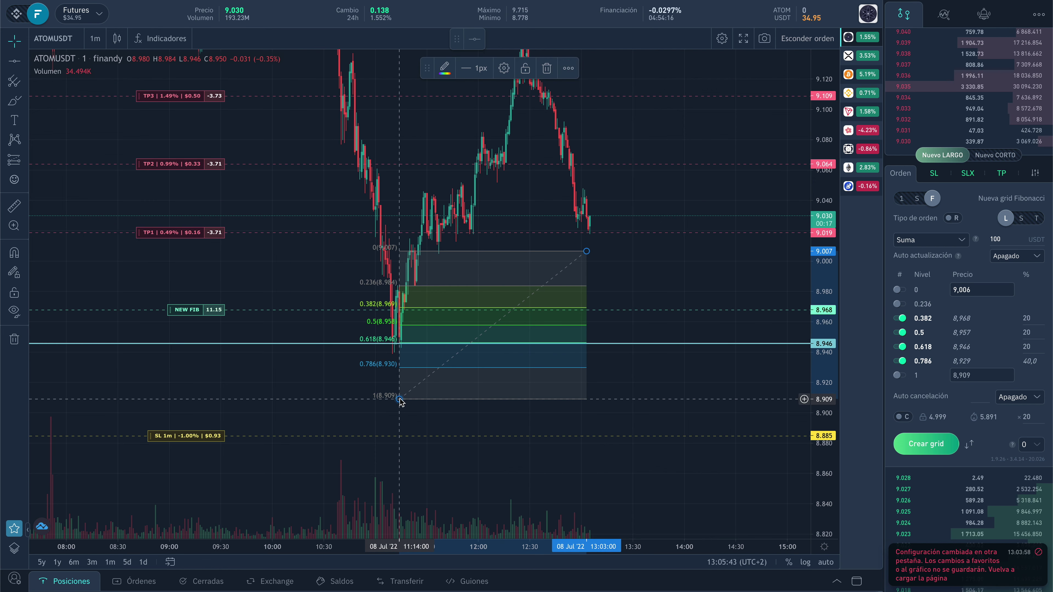
pyautogui.moveTo(400, 398); pyautogui.dragTo(396, 355)
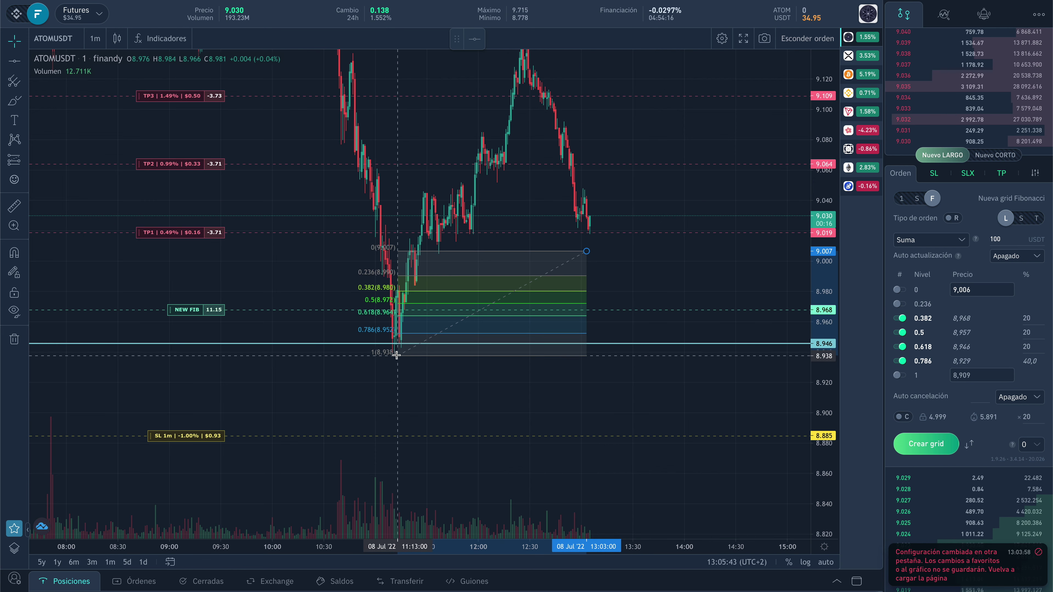
pyautogui.click(934, 449)
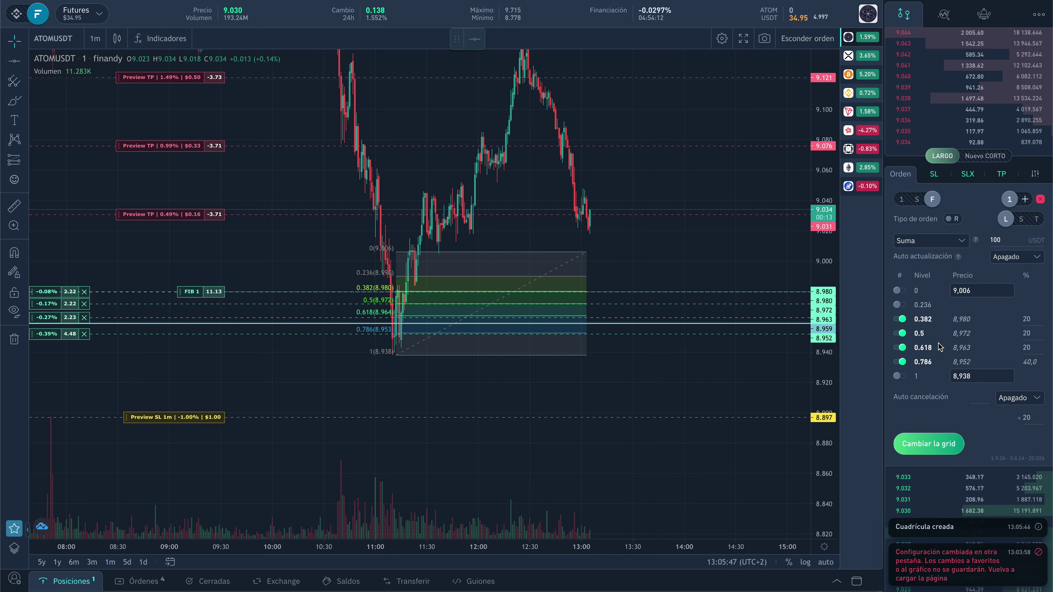
# - Set the grid to auto-update on each 1m candle close and apply the change
pyautogui.click(1015, 256)
pyautogui.click(1012, 270)
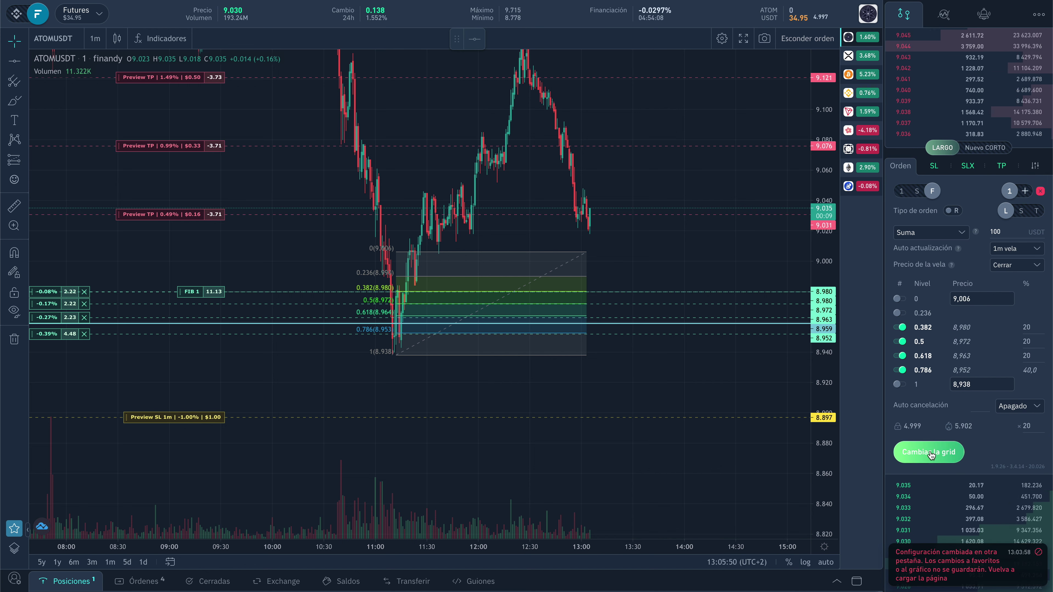
pyautogui.click(938, 448)
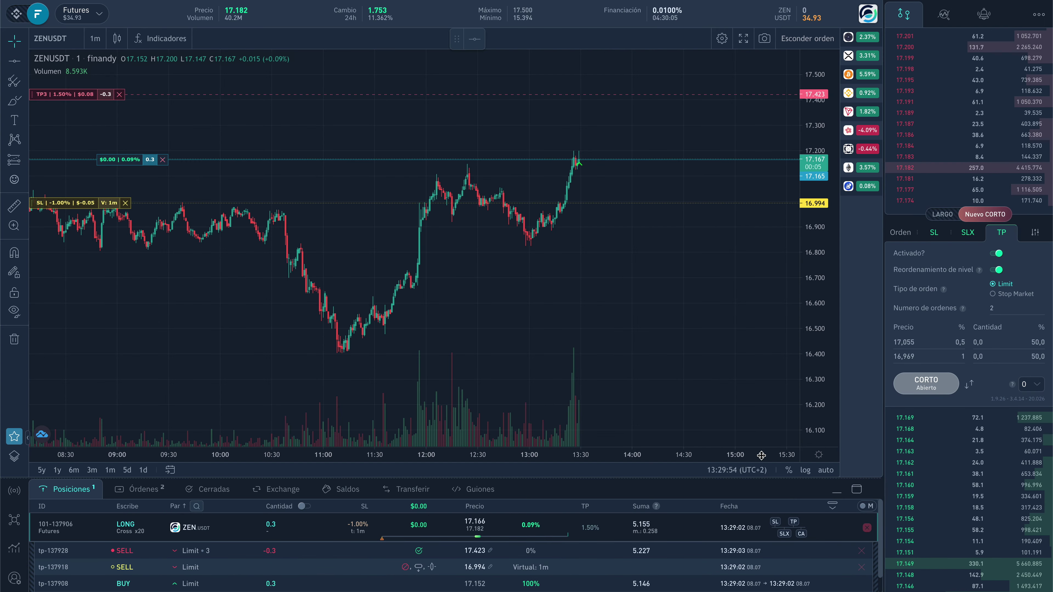
# - Enlarge the ZENUSDT positions panel below the chart by dragging its border upward
pyautogui.moveTo(763, 428); pyautogui.dragTo(673, 414)
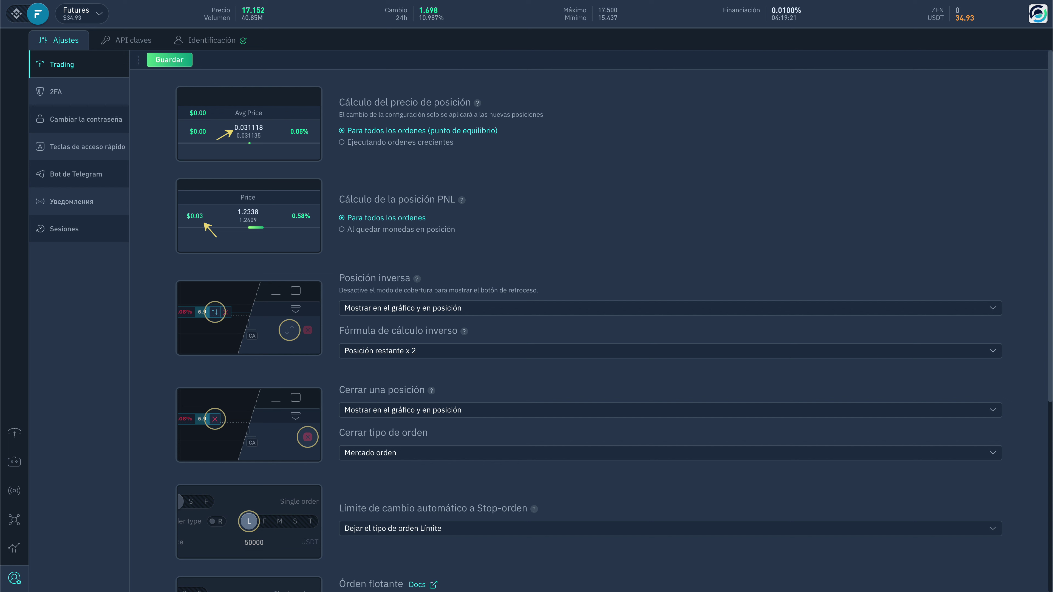
# - Base the position price calculation on 'Ejecutando ordenes crecientes'
pyautogui.click(342, 142)
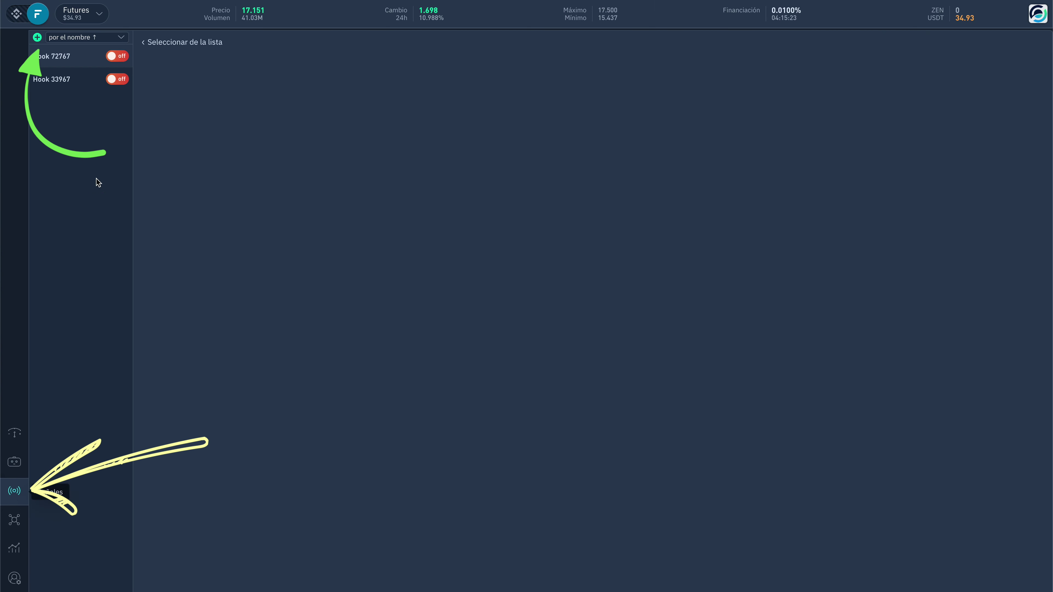
# - Add a new webhook hook and review its DCA, Cerrar, SL, SLX and TP settings
pyautogui.click(37, 37)
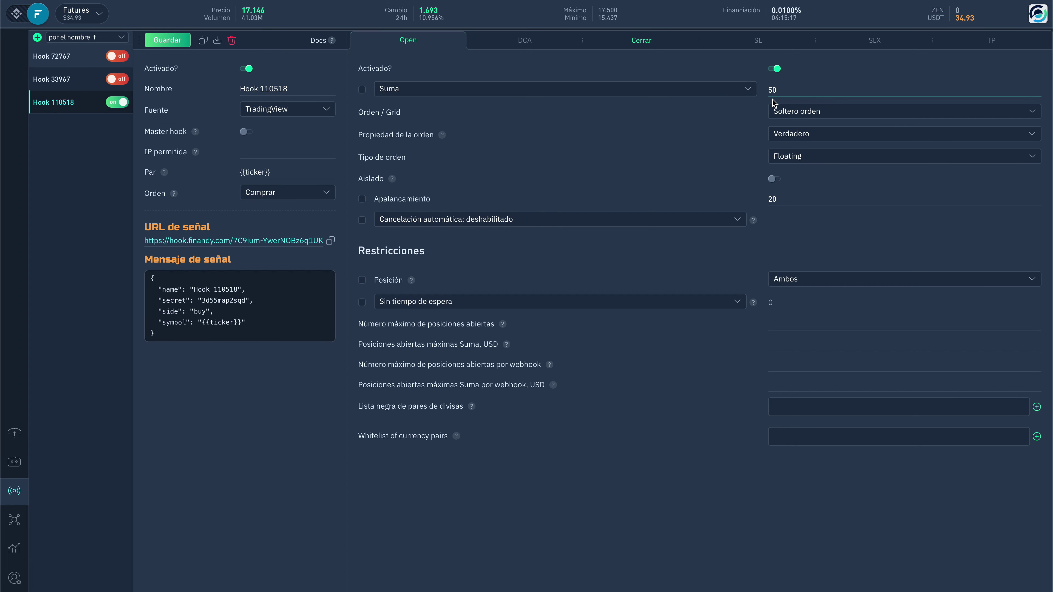
pyautogui.click(499, 45)
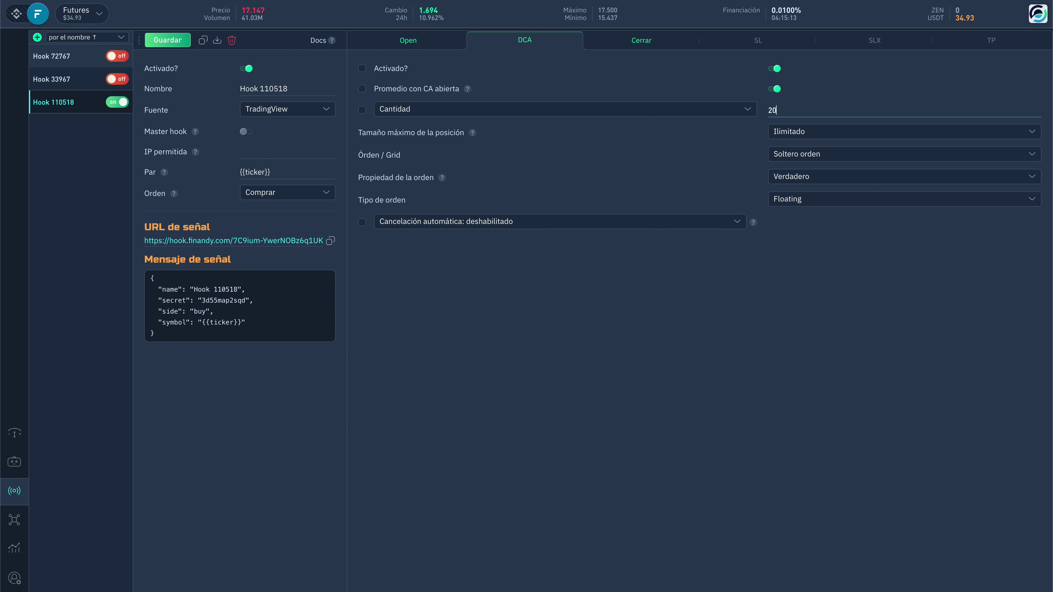
pyautogui.click(648, 43)
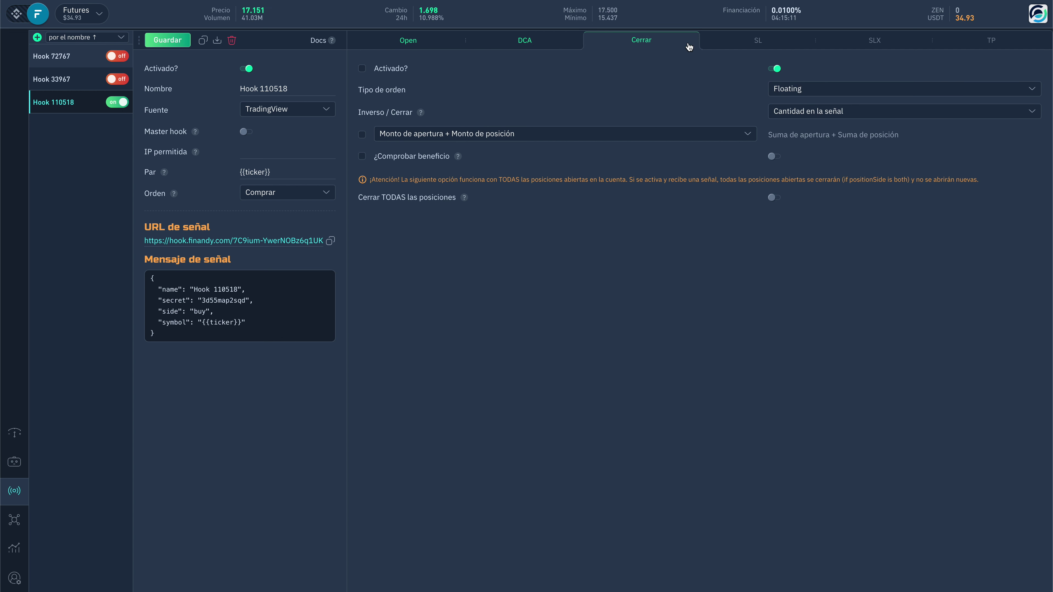
pyautogui.click(745, 44)
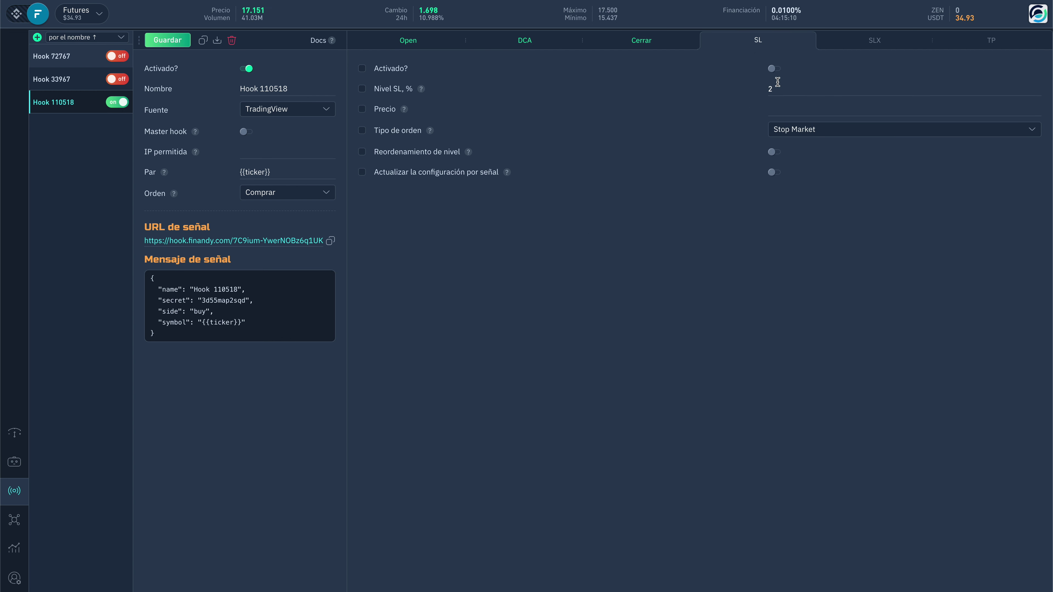
pyautogui.click(891, 48)
pyautogui.click(973, 46)
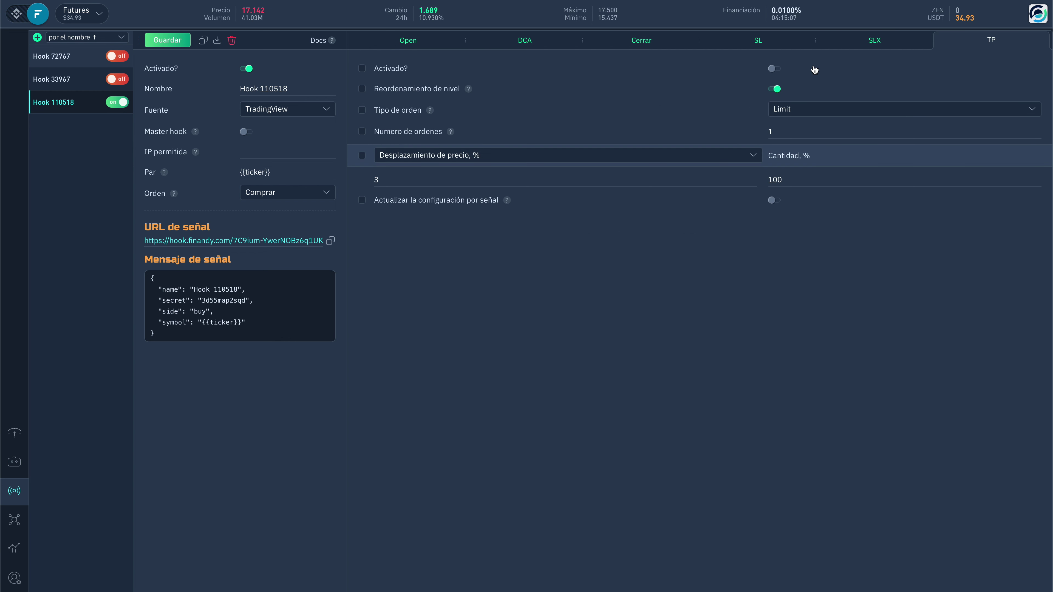
# - Return to the hook's opening order settings and copy its webhook signal URL
pyautogui.click(402, 42)
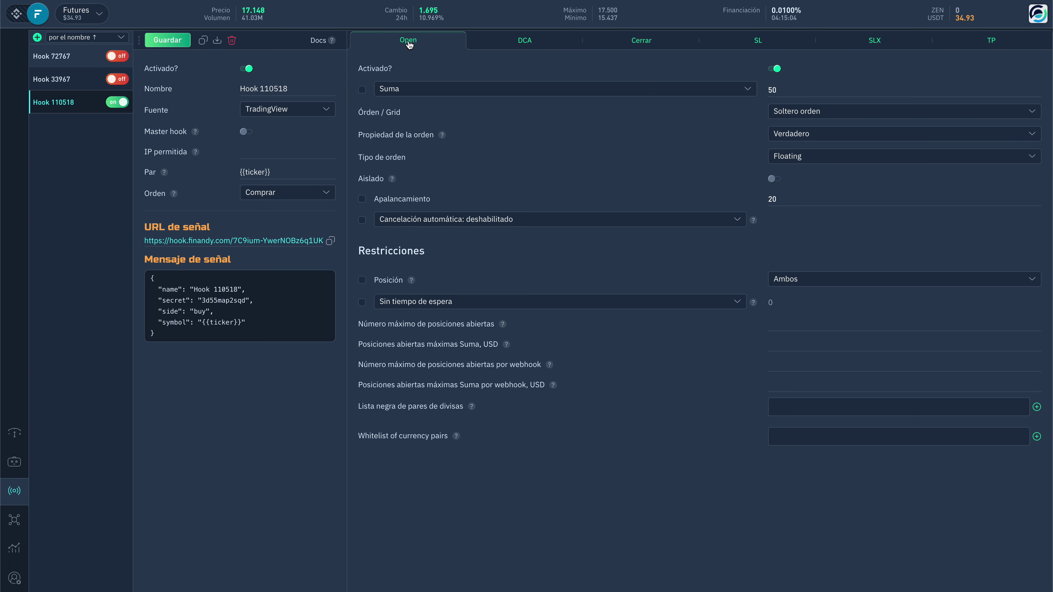
pyautogui.click(262, 241)
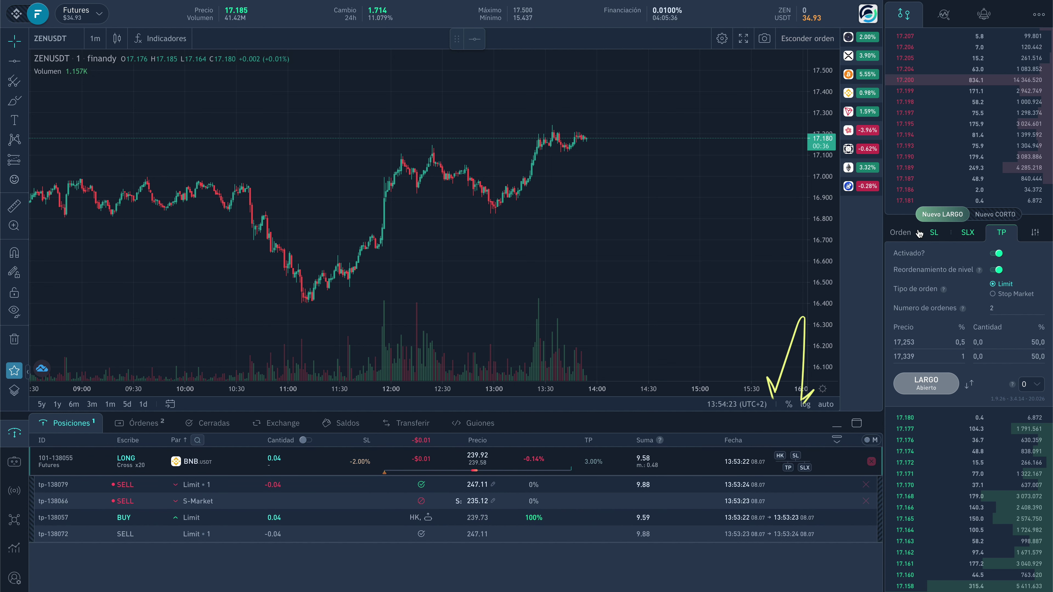
# - Review the SL, SLX and TP order tabs, collapse the BNB position rows, and open Notificaciones
pyautogui.click(932, 233)
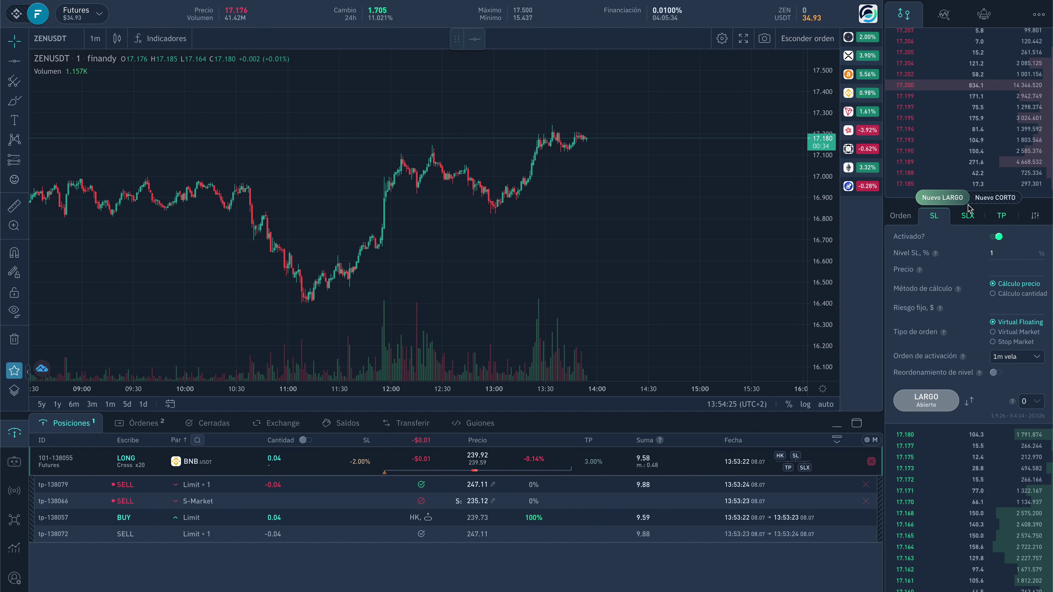
pyautogui.click(967, 213)
pyautogui.click(1007, 207)
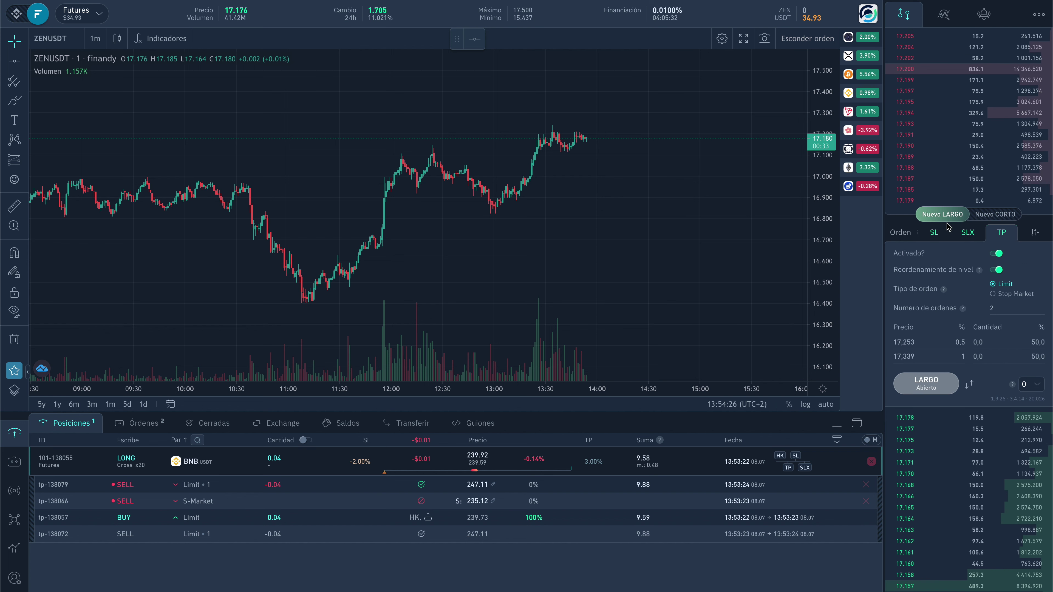
pyautogui.click(717, 470)
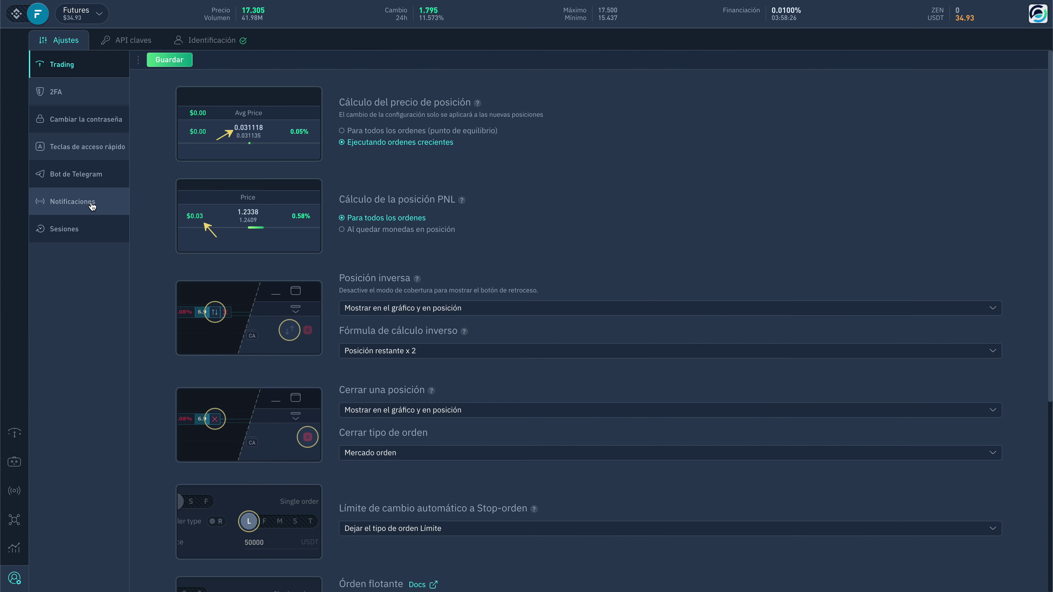
pyautogui.click(92, 206)
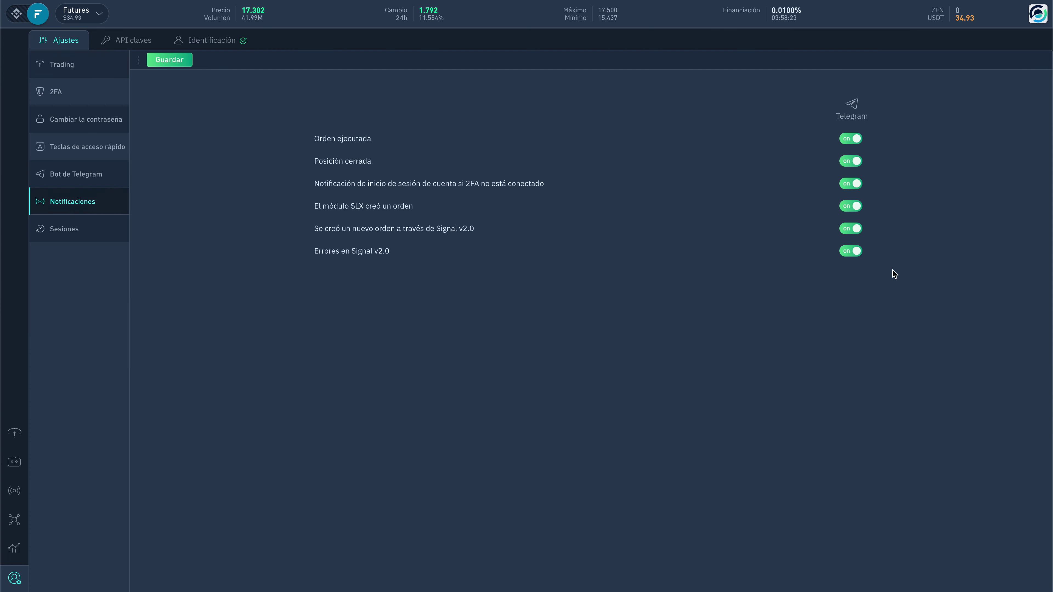
# - From the Telegram bot settings, open the Generals report, scroll its charts and view it as a table
pyautogui.click(81, 179)
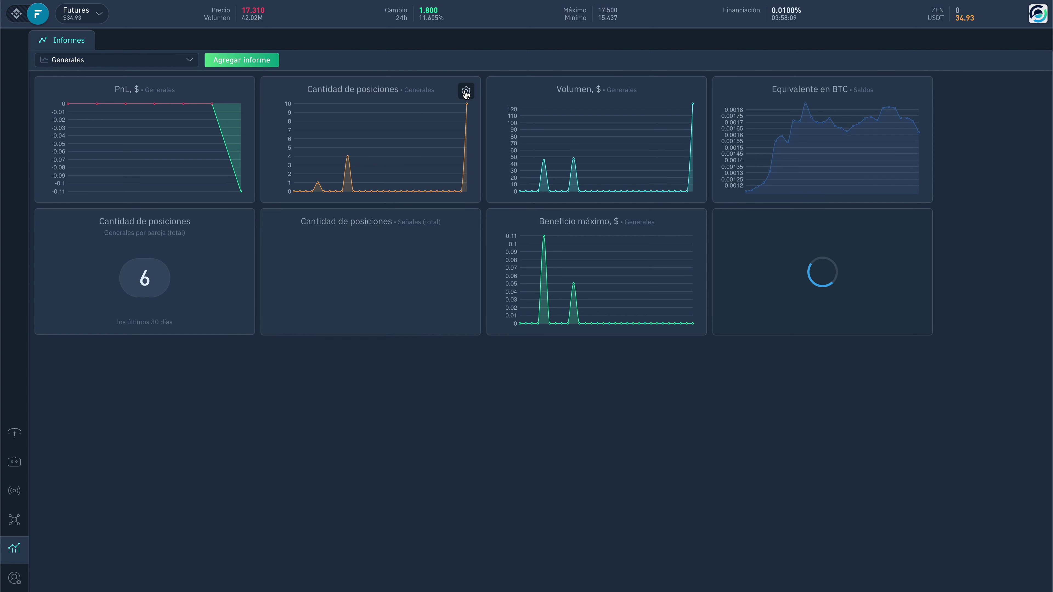
pyautogui.click(466, 92)
pyautogui.scroll(-5, 599, 239)
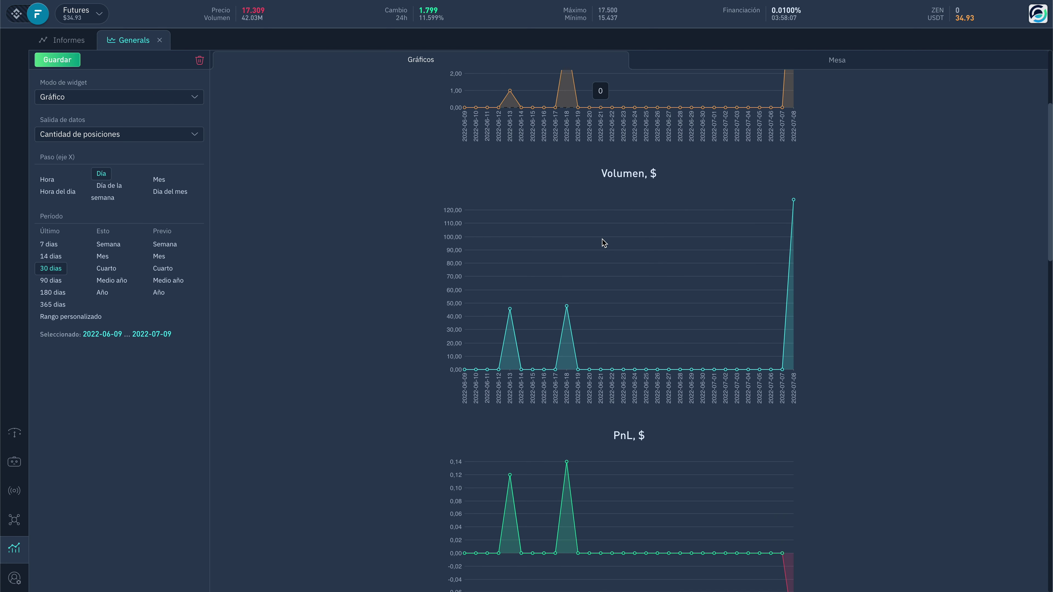
pyautogui.scroll(-5, 609, 242)
pyautogui.click(829, 63)
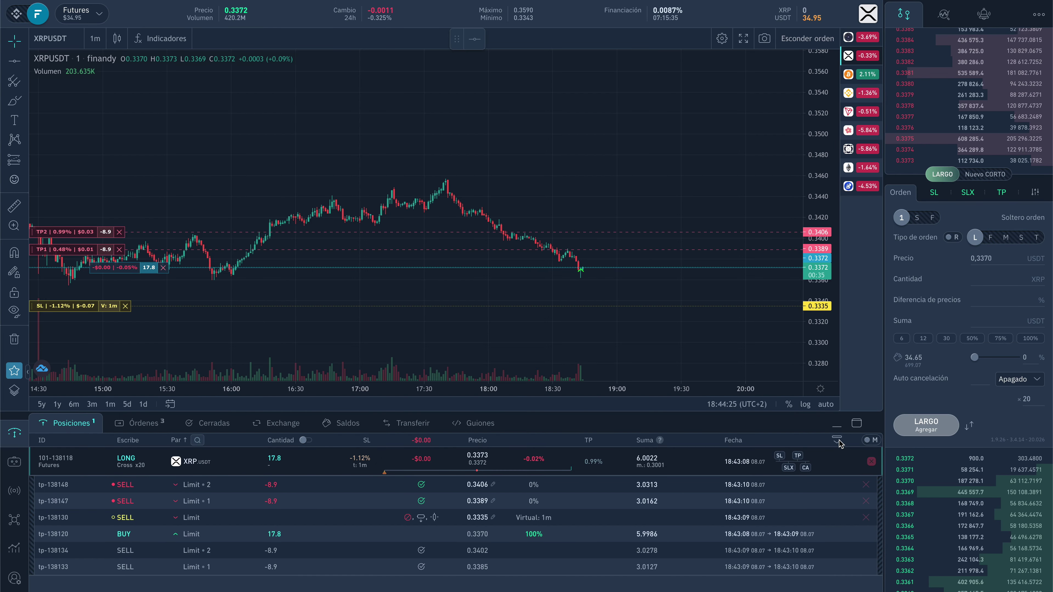
# - Bring up the bulk close-positions bar above the XRPUSDT positions table
pyautogui.click(836, 439)
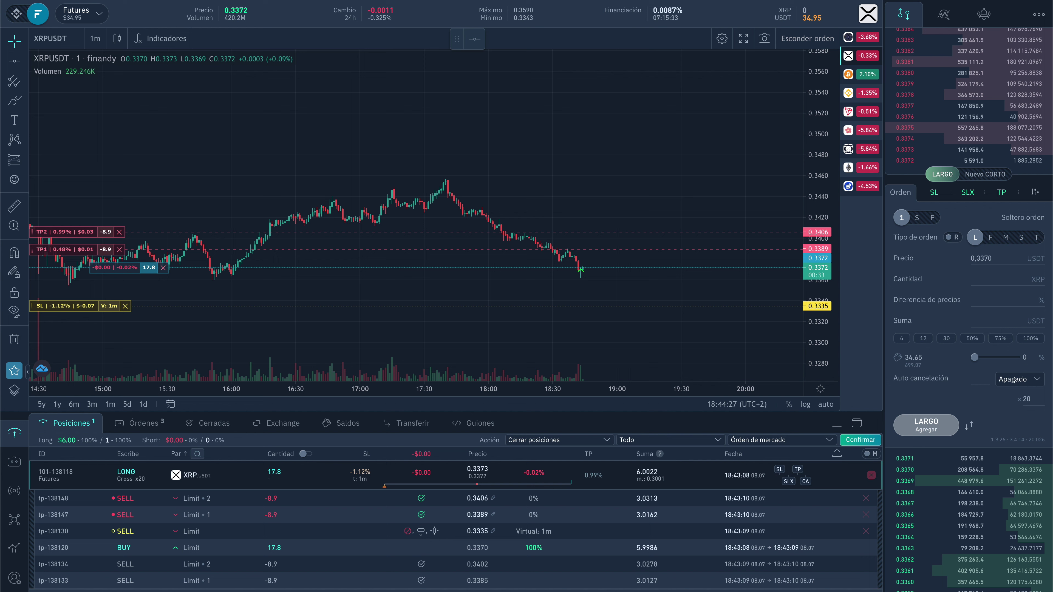
pyautogui.moveTo(872, 431); pyautogui.dragTo(490, 445)
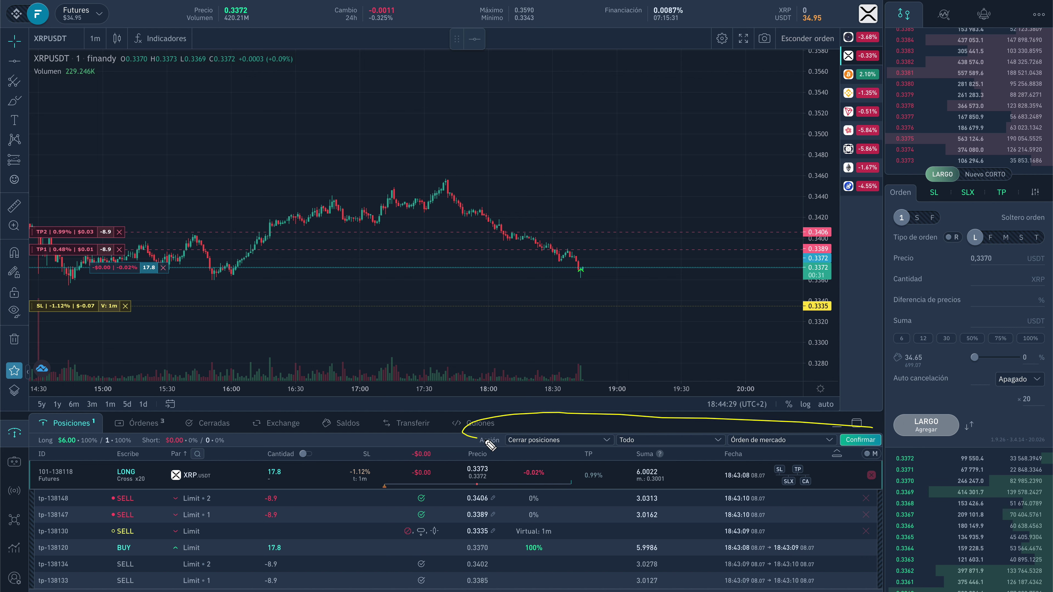
pyautogui.moveTo(623, 465); pyautogui.dragTo(883, 447)
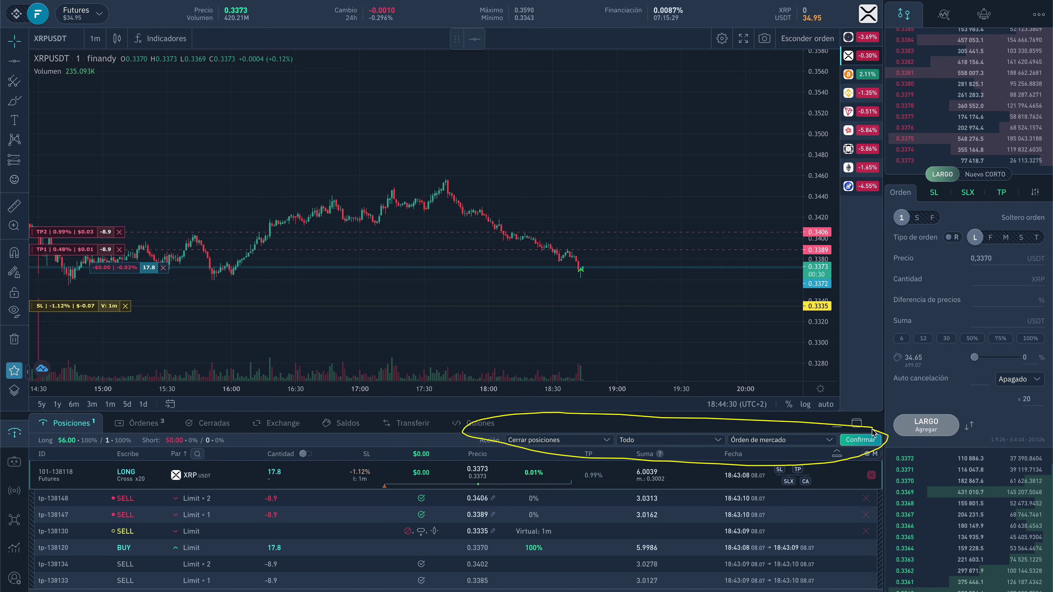
pyautogui.moveTo(948, 371); pyautogui.dragTo(906, 391)
pyautogui.moveTo(1003, 390); pyautogui.dragTo(941, 369)
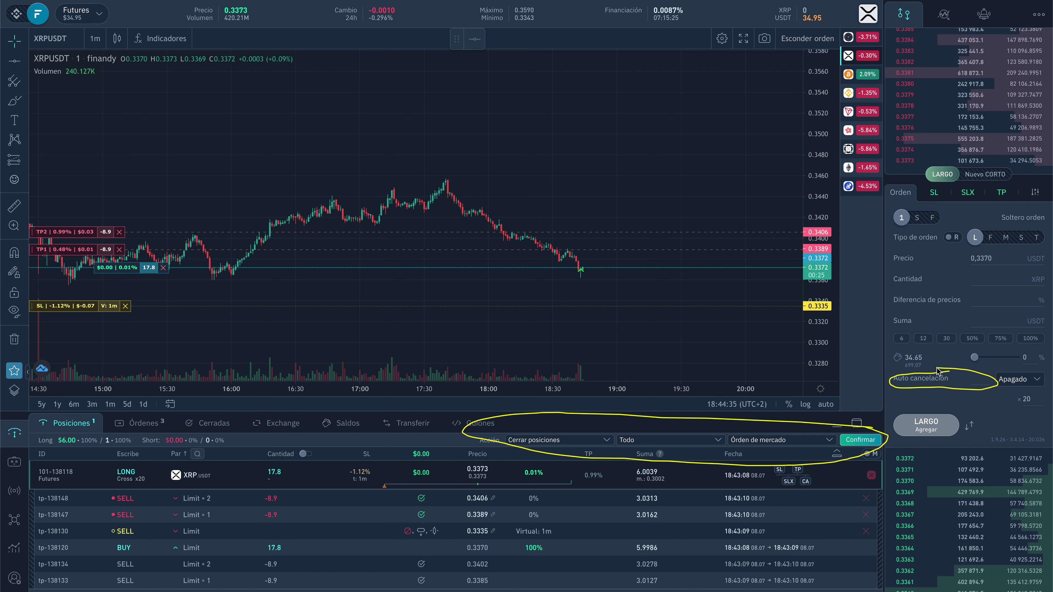
pyautogui.moveTo(1014, 407); pyautogui.dragTo(1051, 405)
pyautogui.moveTo(928, 324)
pyautogui.mouseDown()
pyautogui.moveTo(1048, 347)
pyautogui.moveTo(917, 331)
pyautogui.mouseUp()
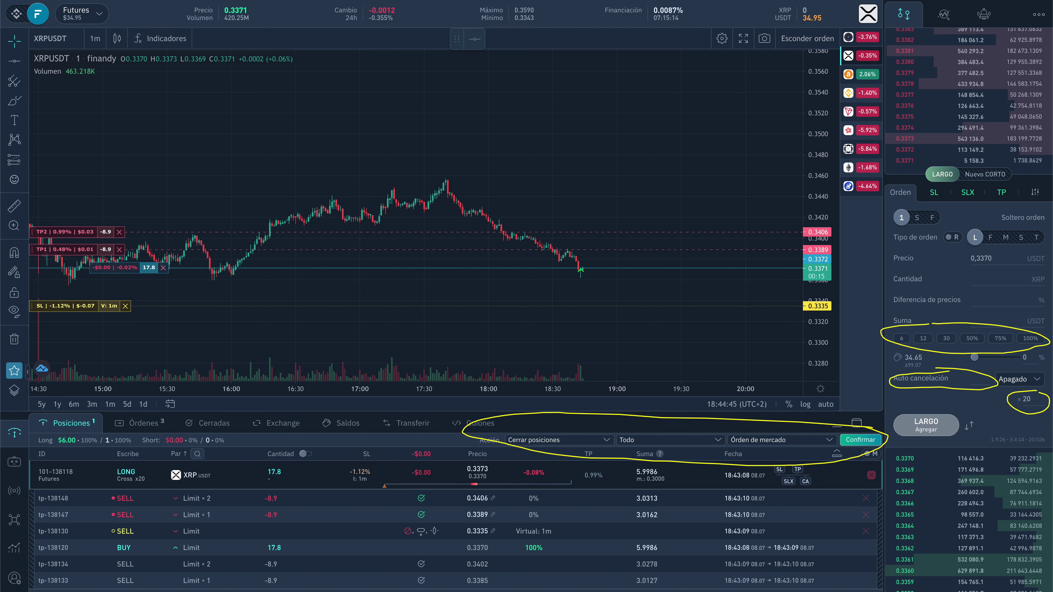
pyautogui.press('Escape')
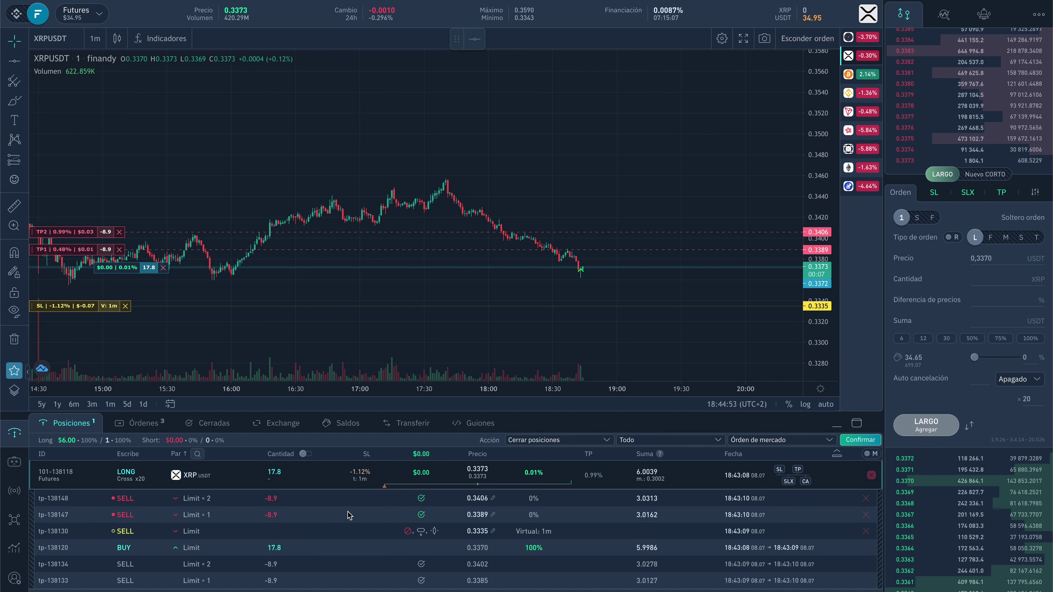
# - Collapse the XRP position's order list and lower TP1 to about 0.3384
pyautogui.click(361, 480)
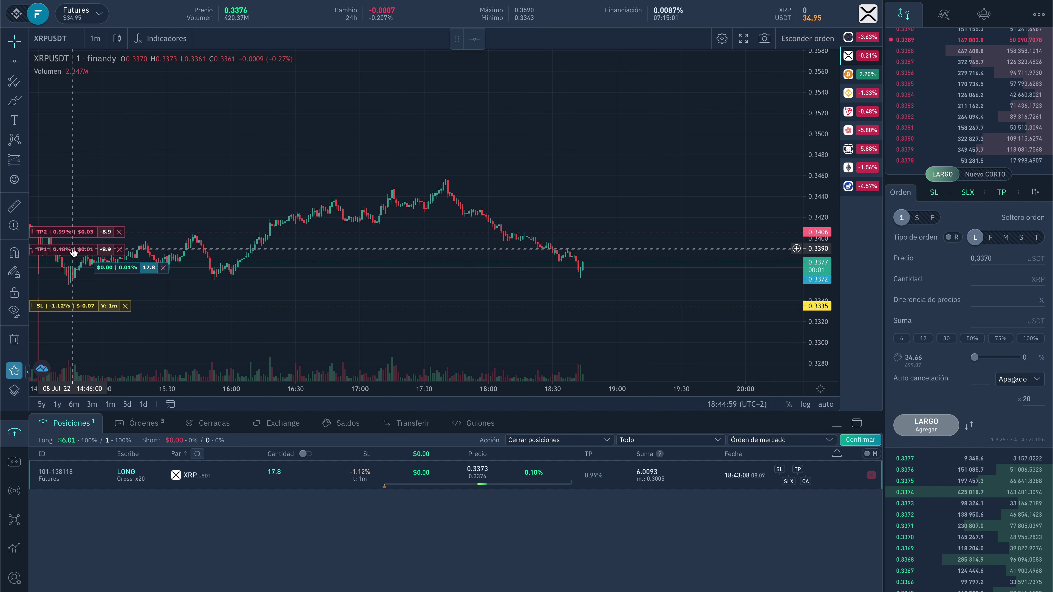
pyautogui.moveTo(71, 250); pyautogui.dragTo(71, 257)
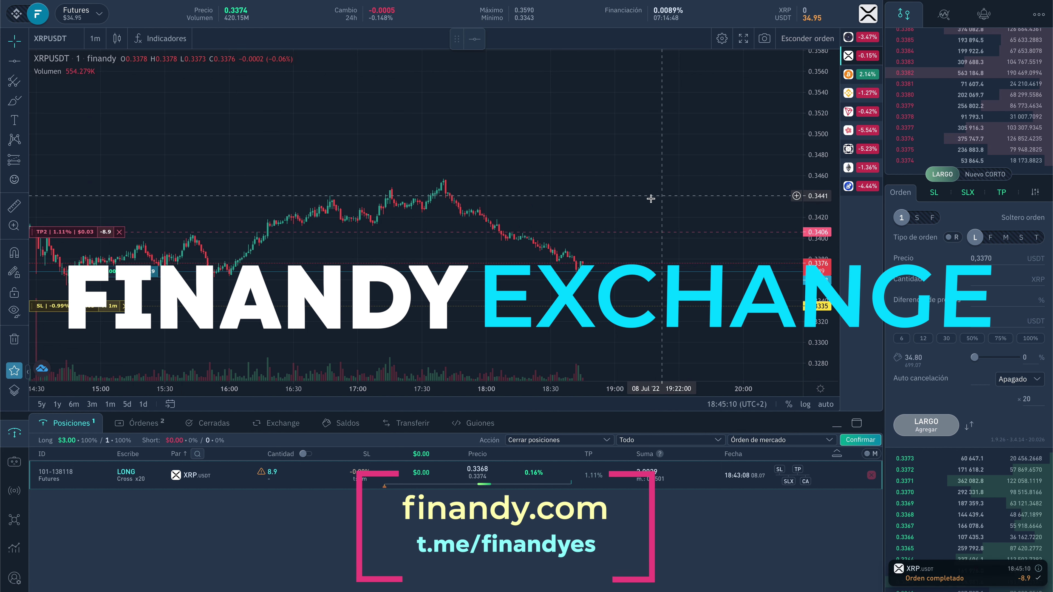
# - Lower the XRP long's TP2 line on the chart to about 0.3374
pyautogui.moveTo(54, 232); pyautogui.dragTo(56, 269)
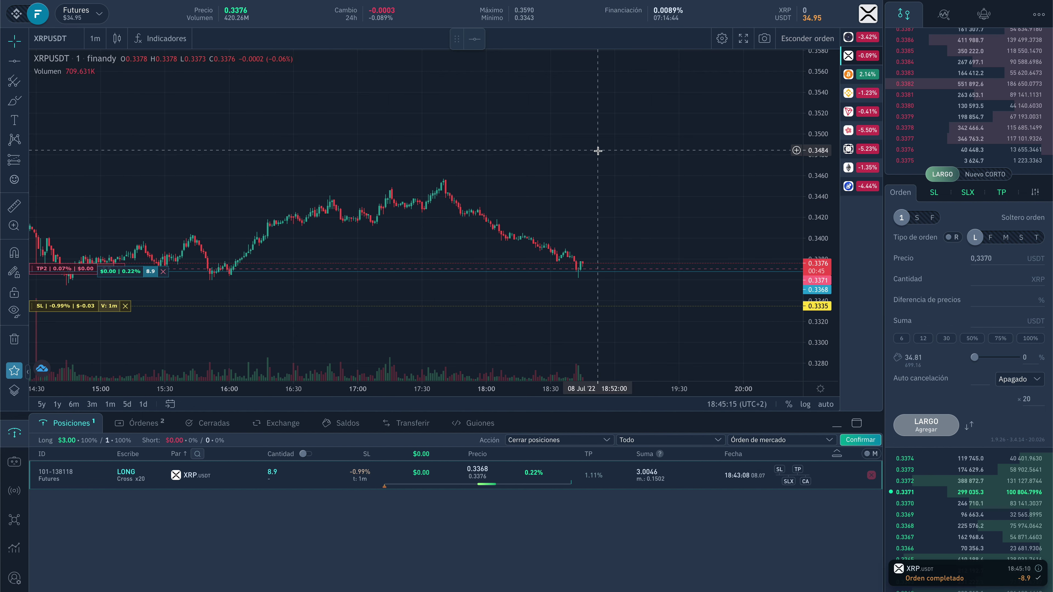